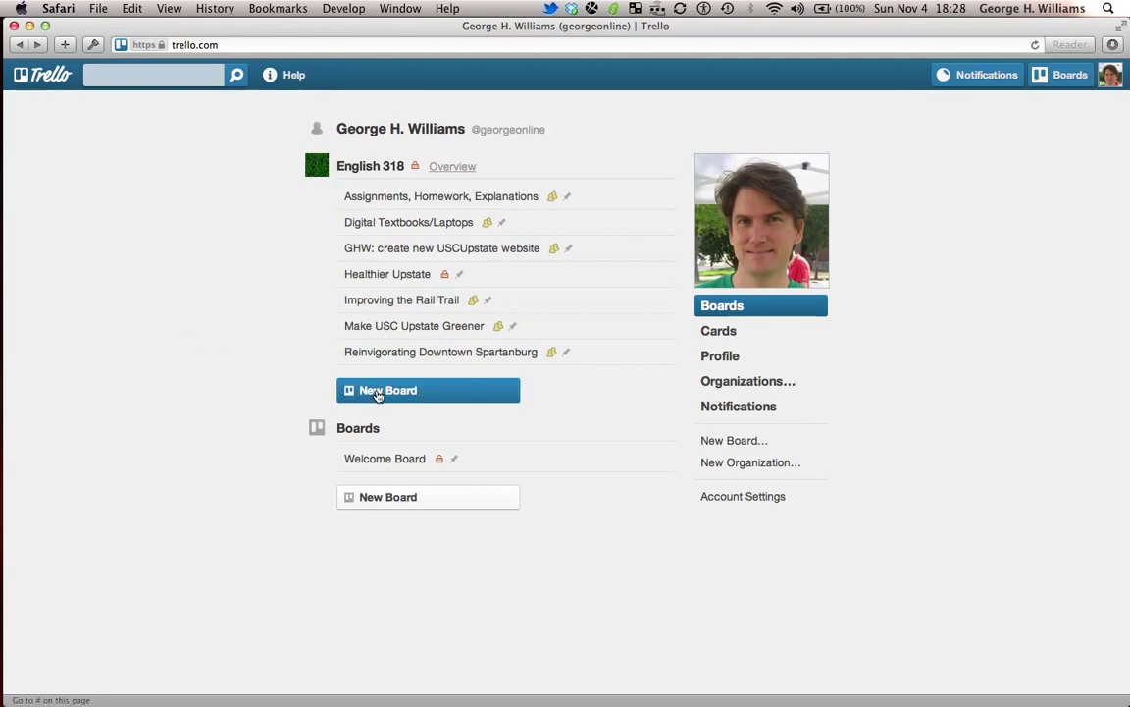
Create a board titled "Here's my new board" in the English 318 organization with Organization visibility
left_click(378, 393)
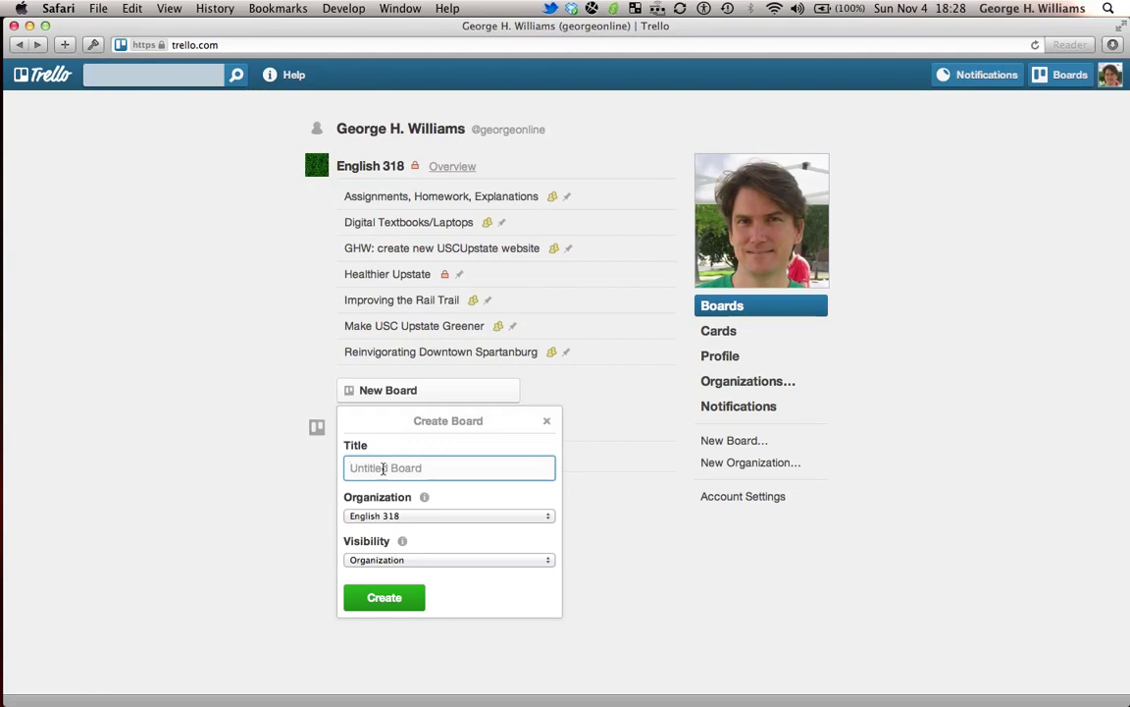
type("Here's my new board")
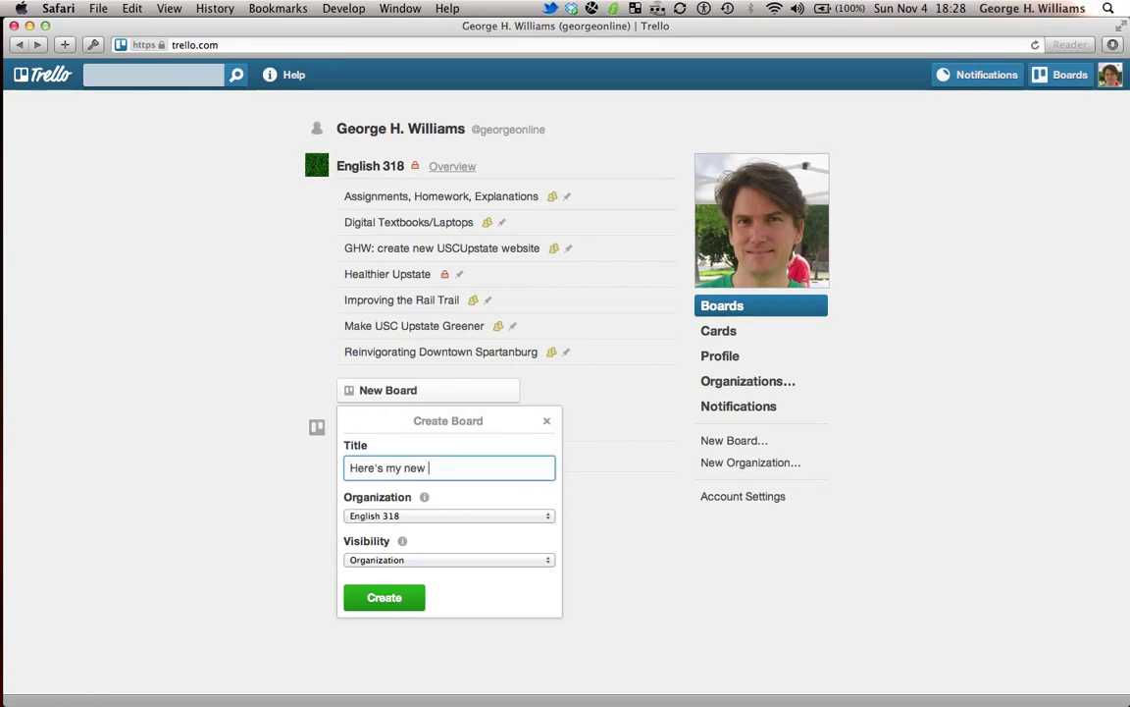
left_click(387, 599)
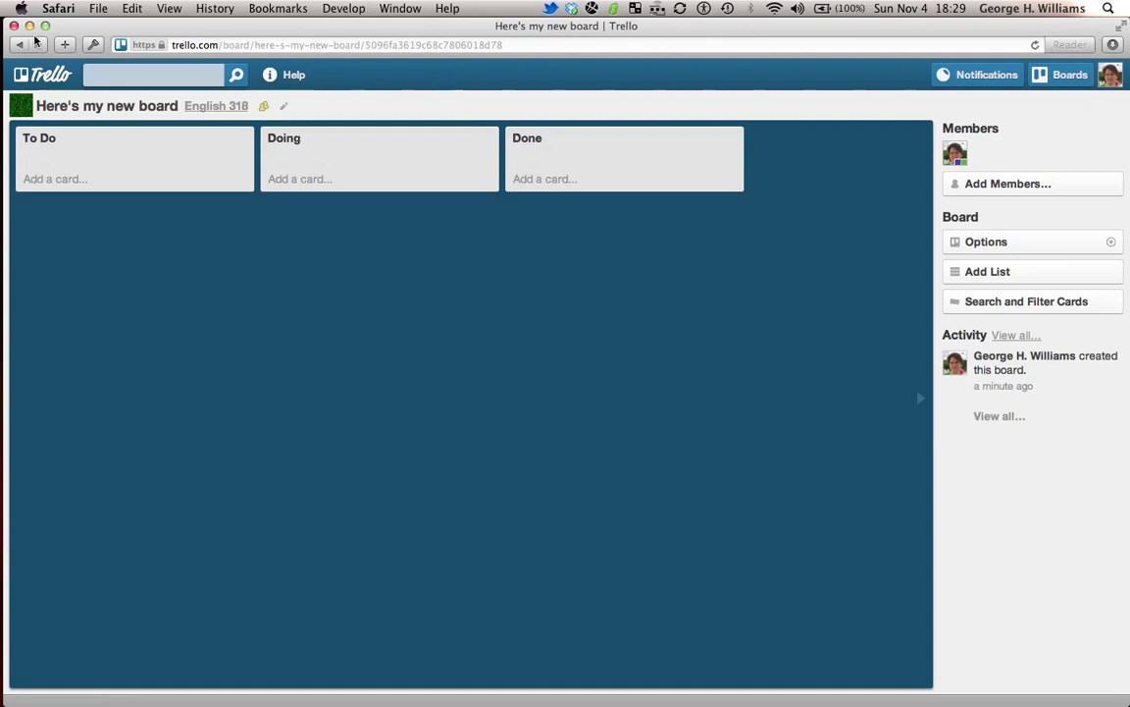
Open the "GHW: create new USCUpstate website" board and look through its lists from Ideas to Done
left_click(23, 46)
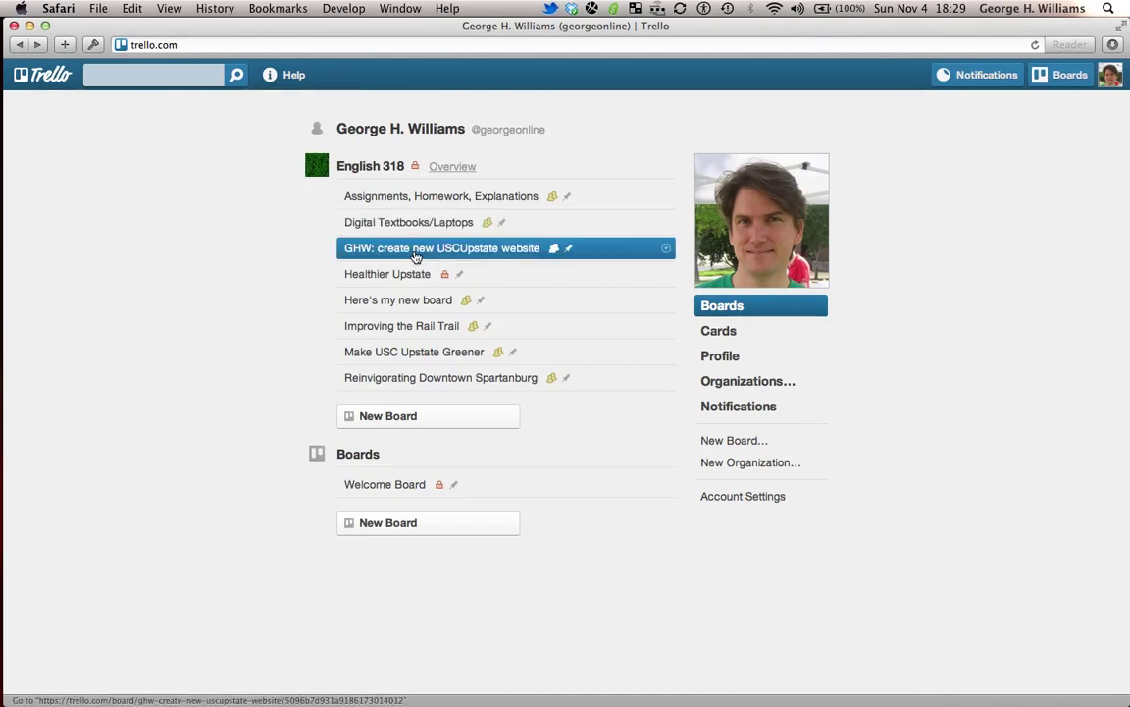
left_click(416, 256)
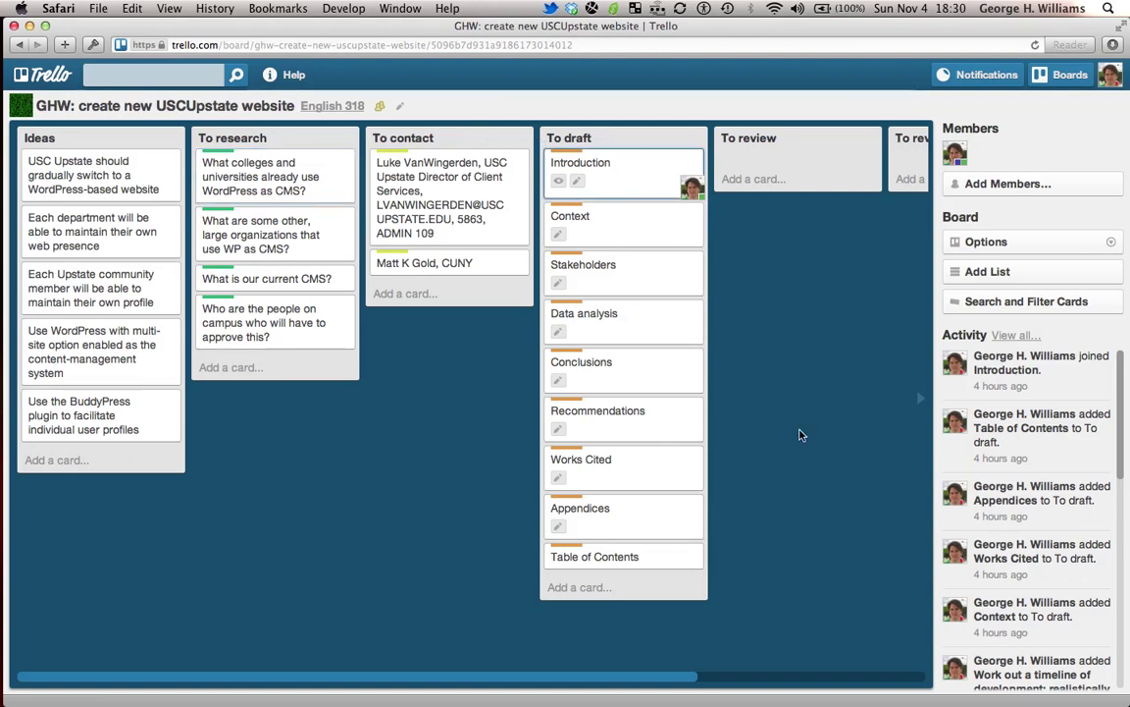
scroll(567, 612, "right", 6)
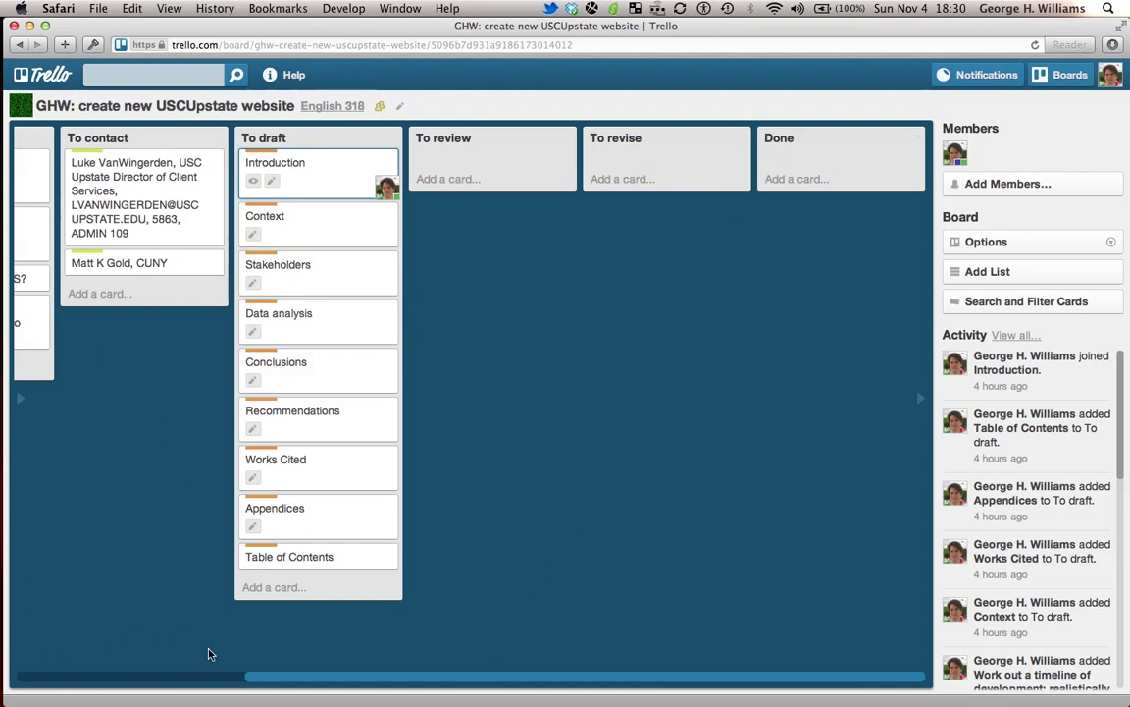
left_click_drag(247, 676, 2, 677)
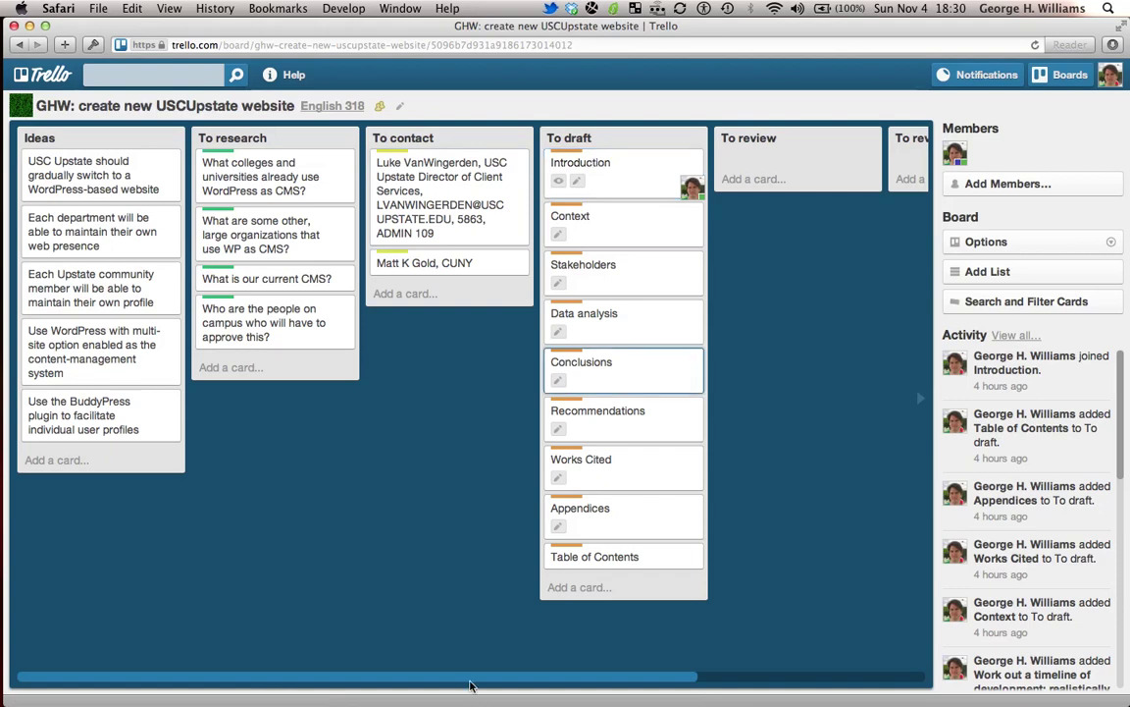
left_click_drag(469, 680, 950, 684)
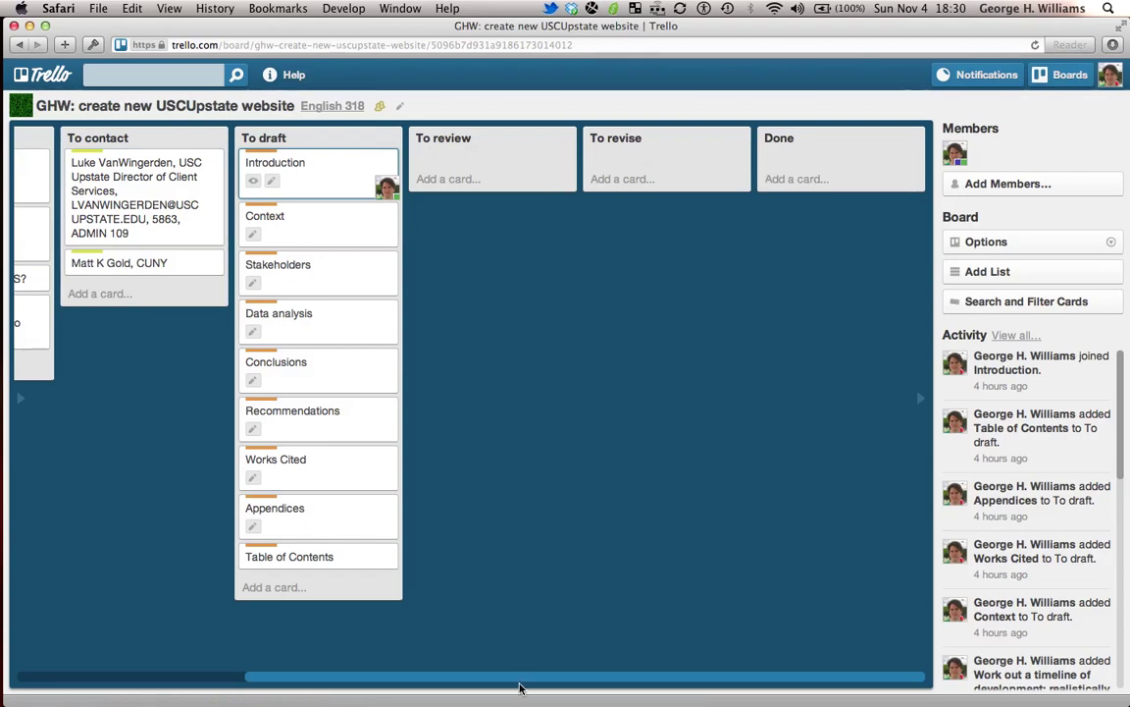
left_click_drag(520, 684, 292, 684)
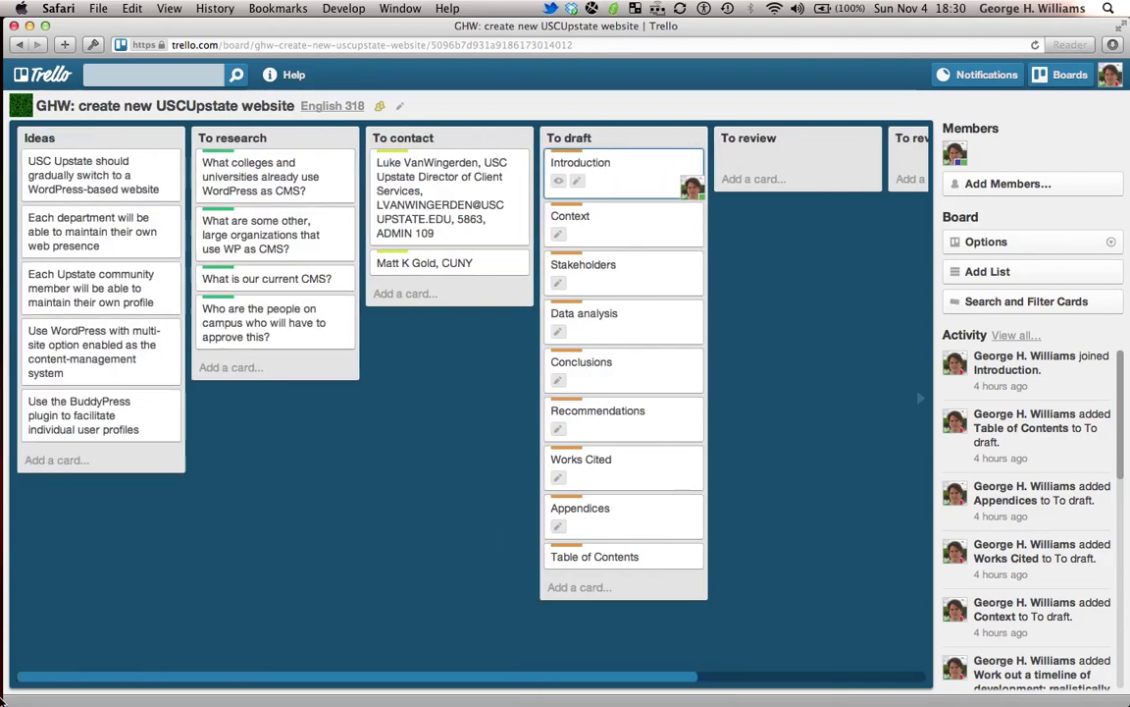
left_click(101, 195)
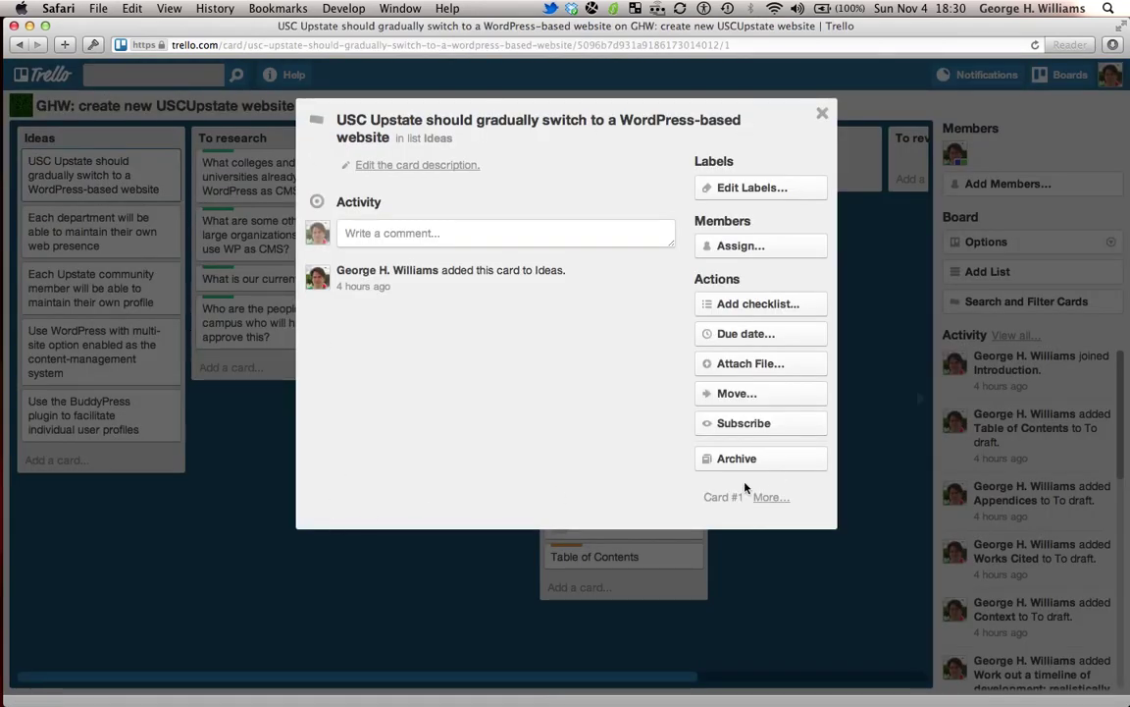
left_click(415, 165)
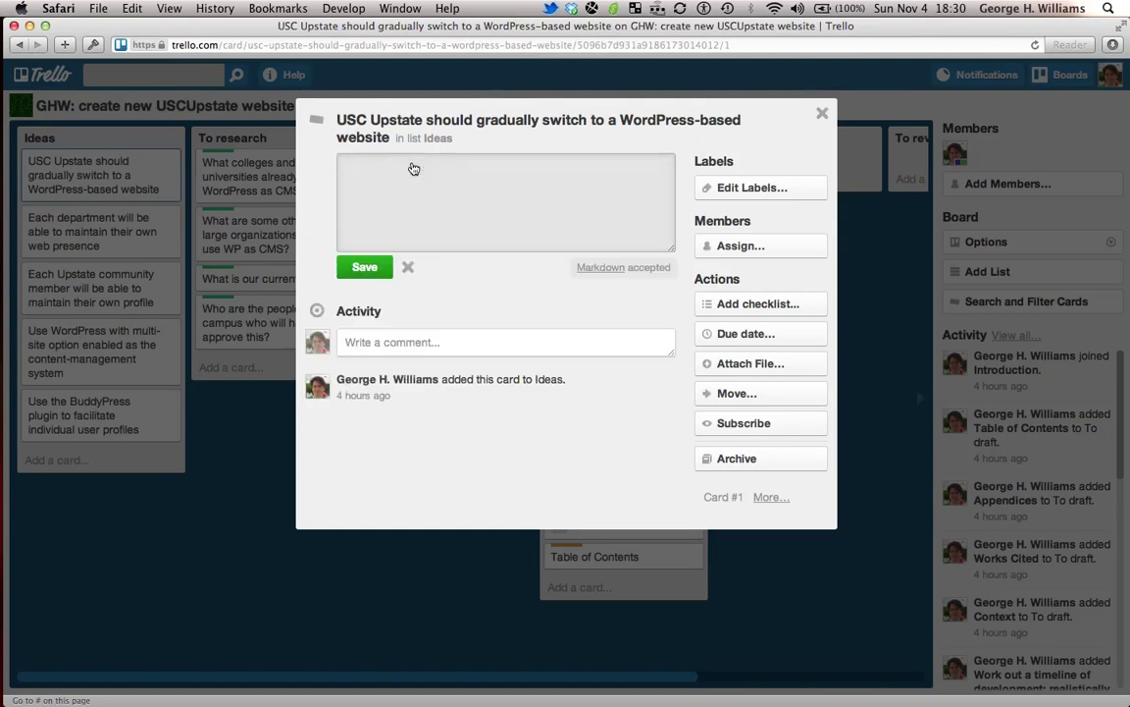
type("WordPress is a free and open source content management system")
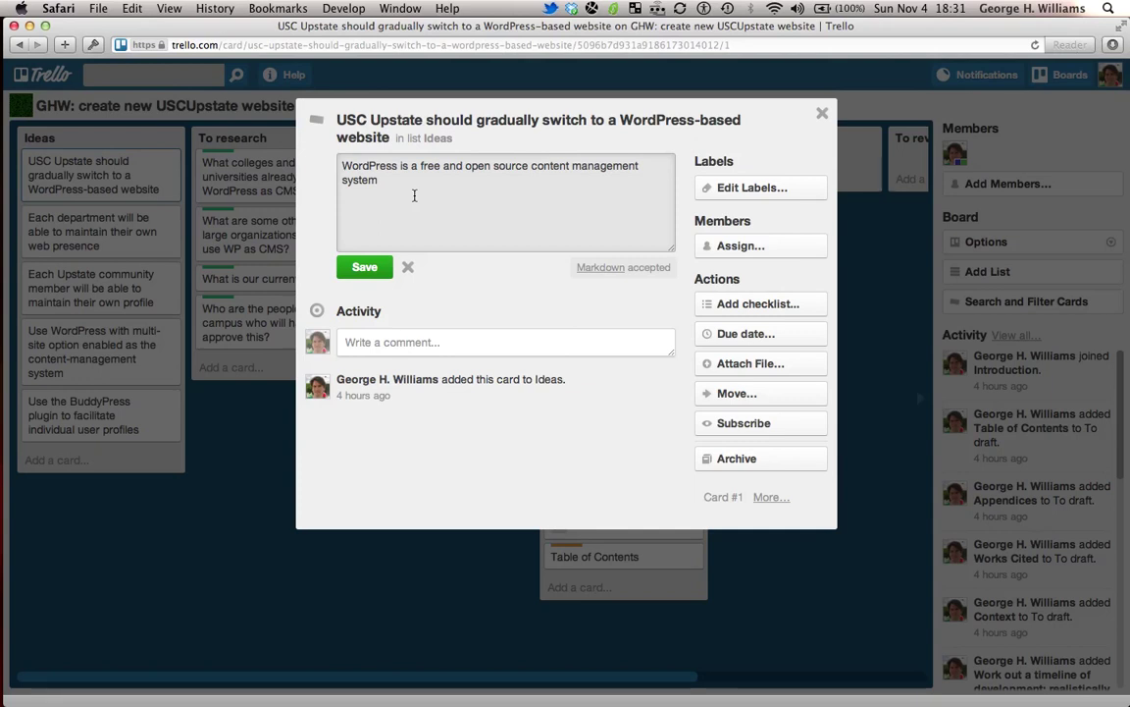
type("*")
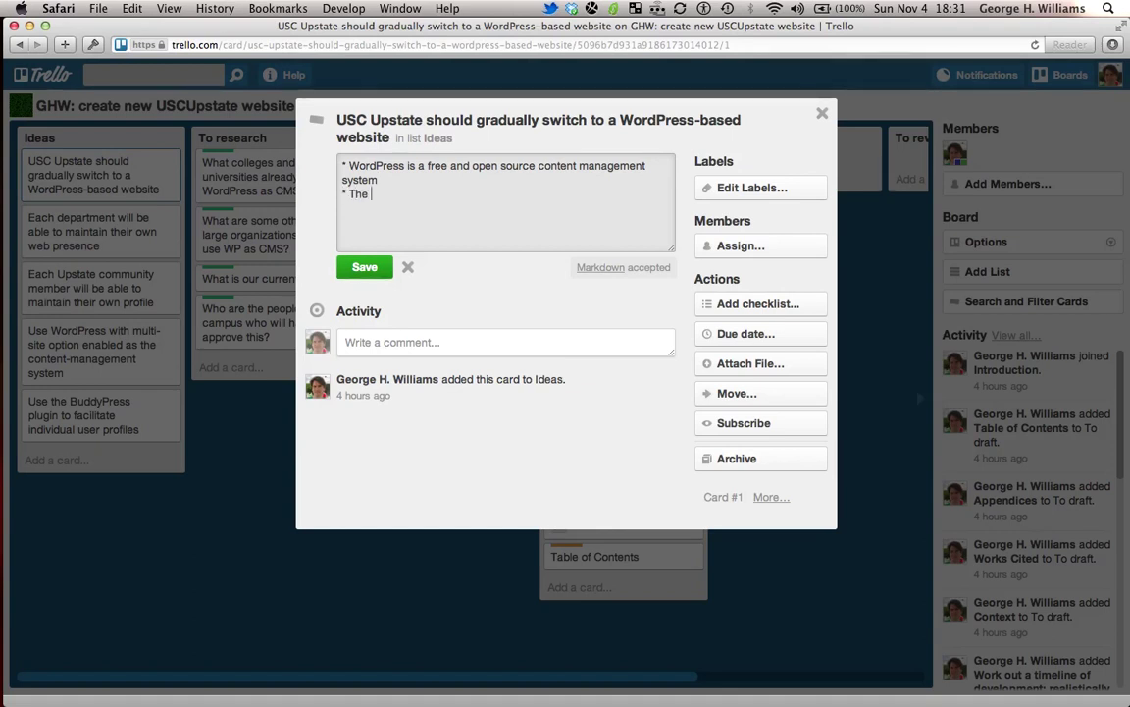
type("home site is http://www.wordpress.org")
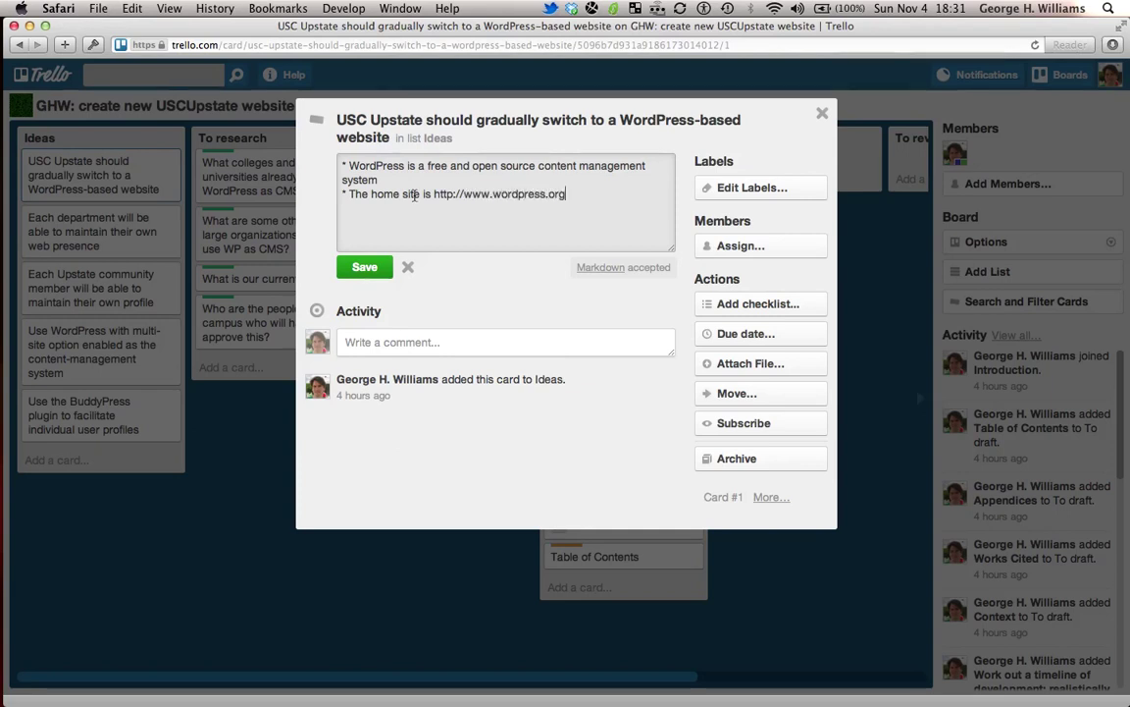
left_click(365, 270)
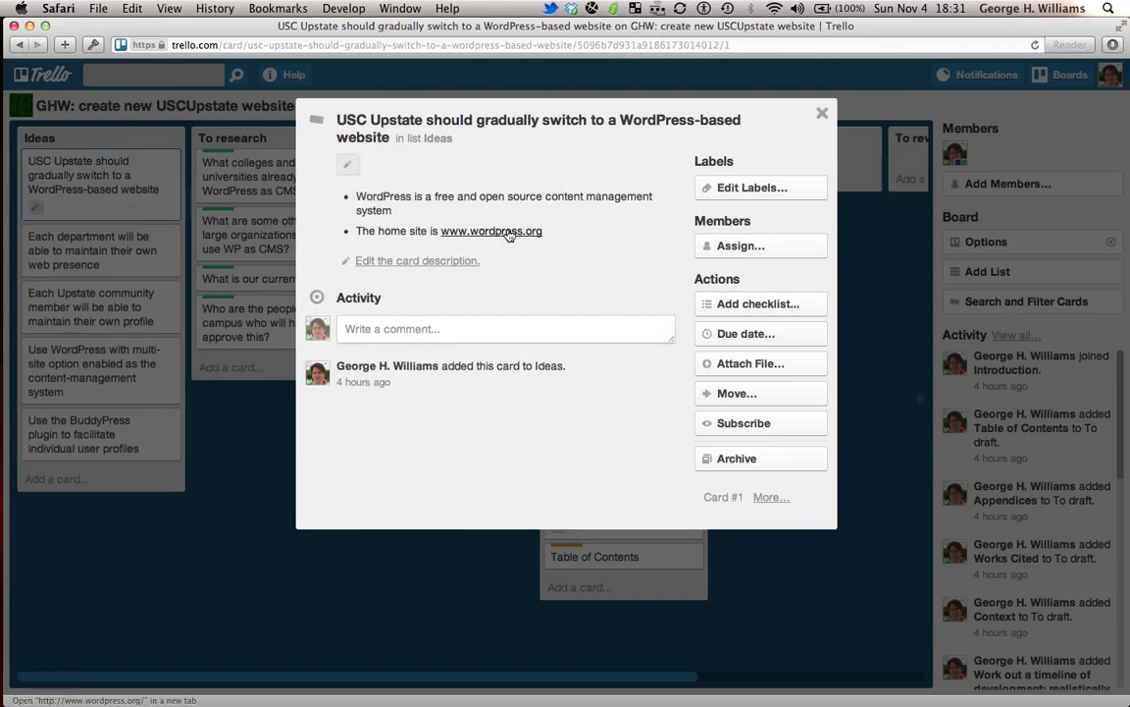
left_click(821, 114)
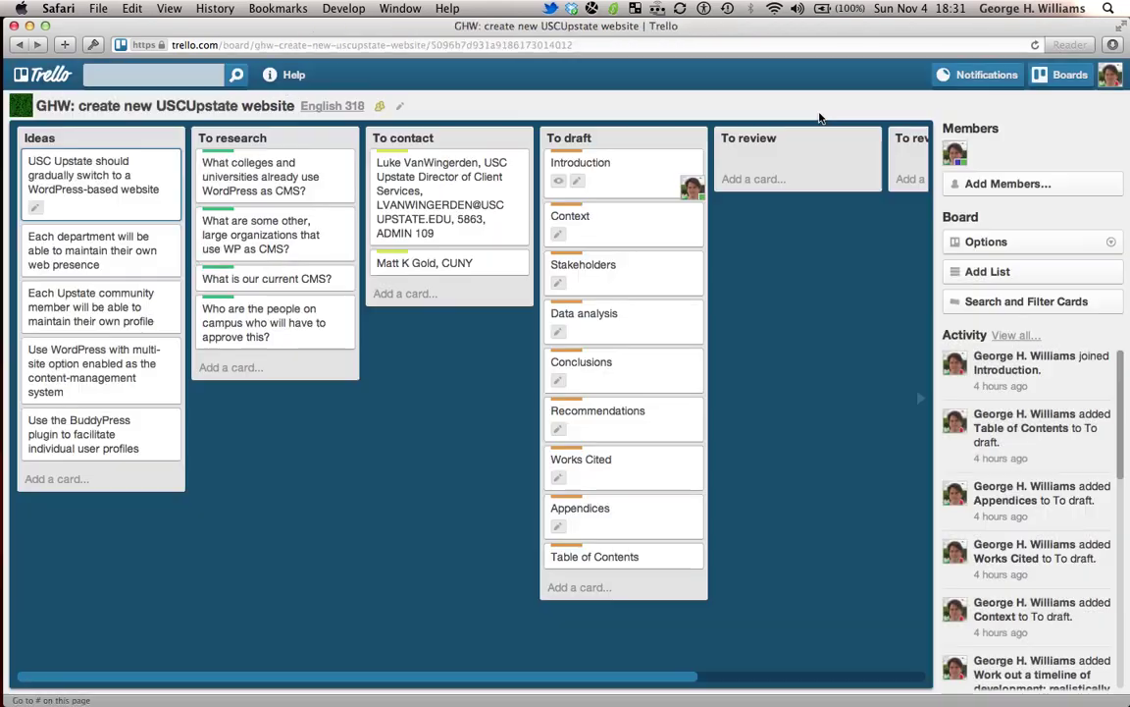
Examine the comment and due date options of the WordPress-based website card, and view the "What colleges and universities already use WordPress as CMS?" card
left_click(99, 192)
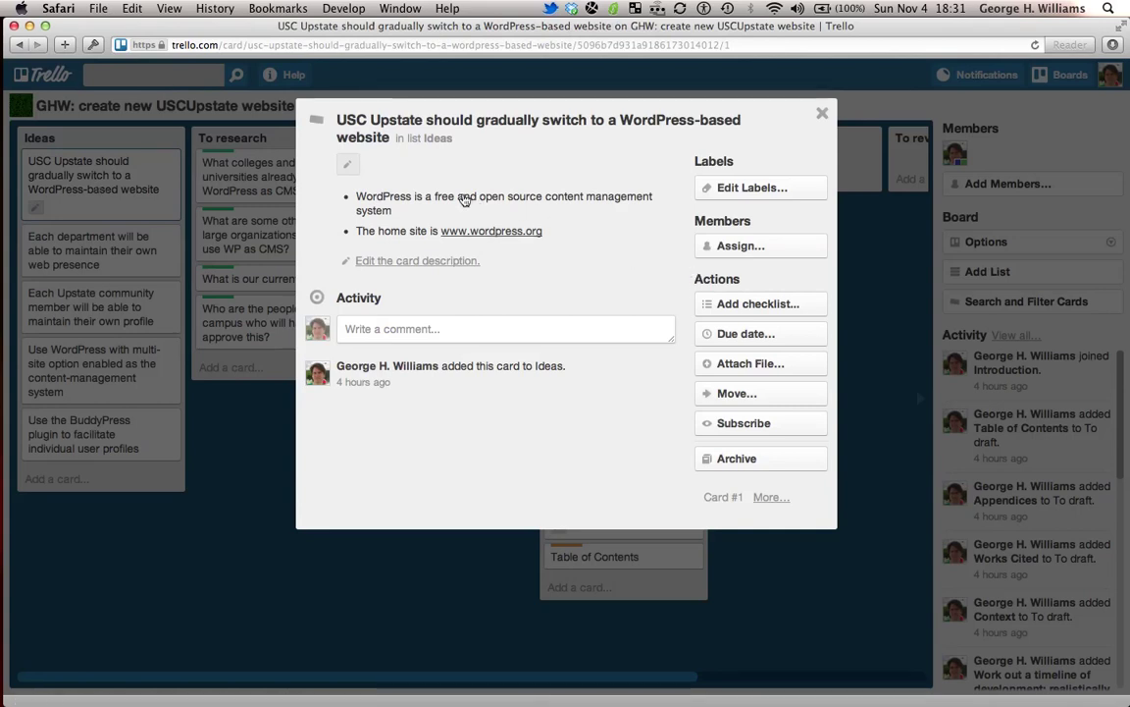
left_click(406, 333)
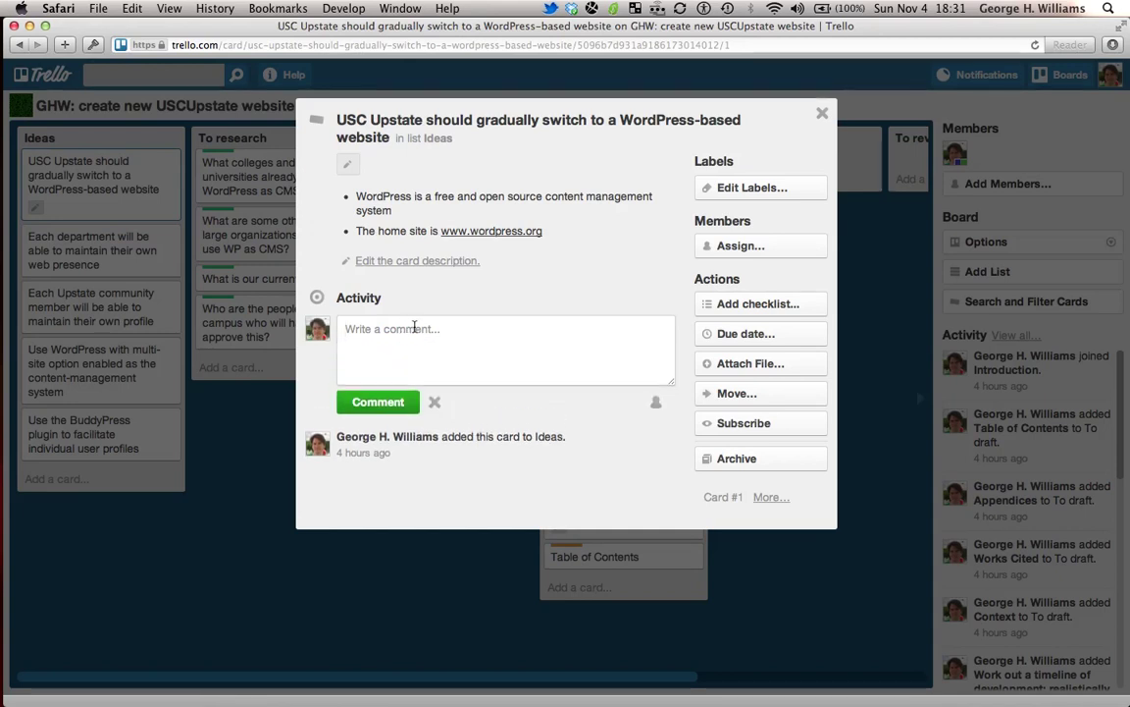
left_click(742, 338)
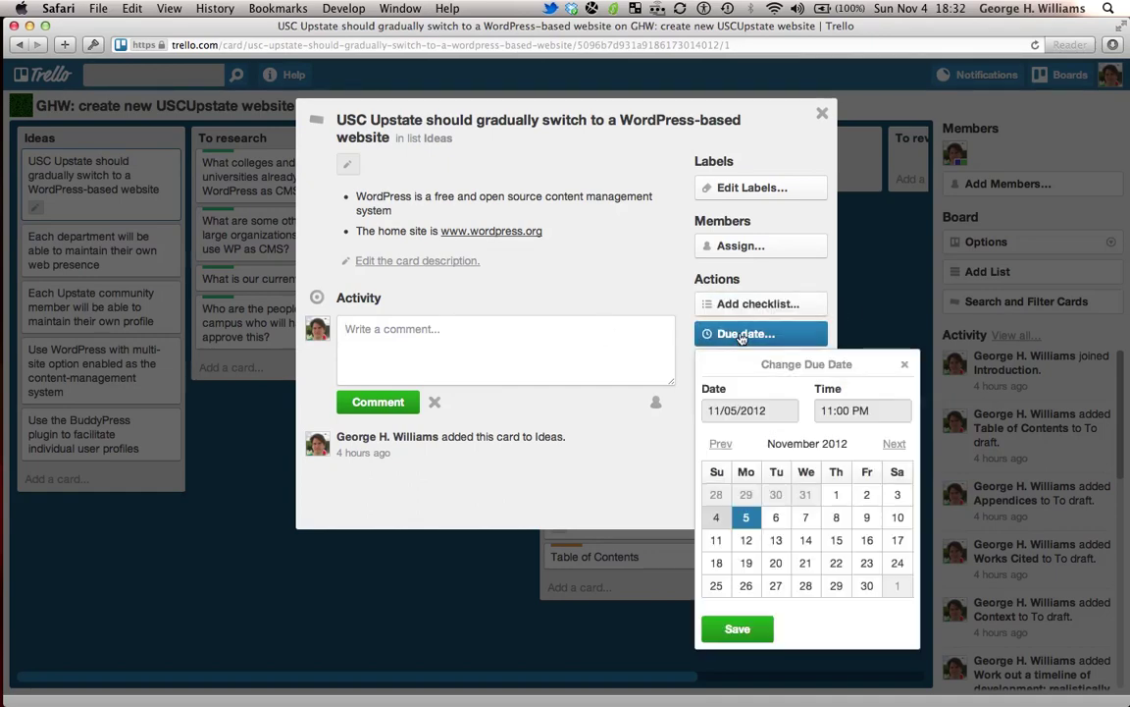
left_click(905, 366)
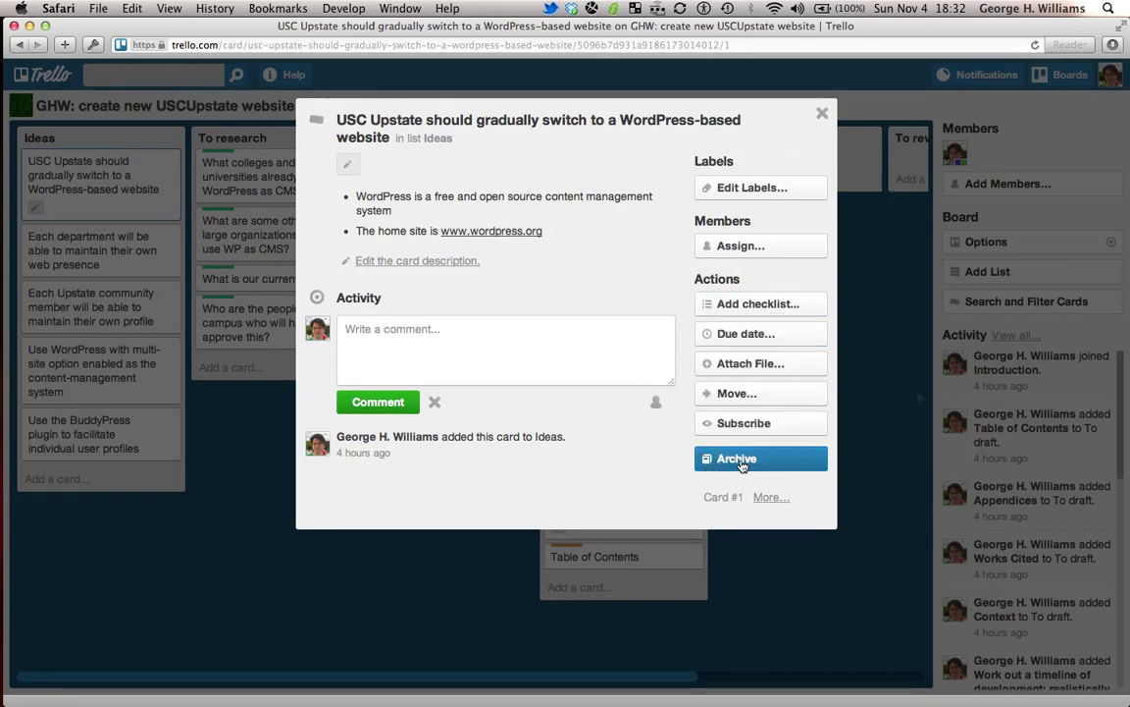
left_click(823, 113)
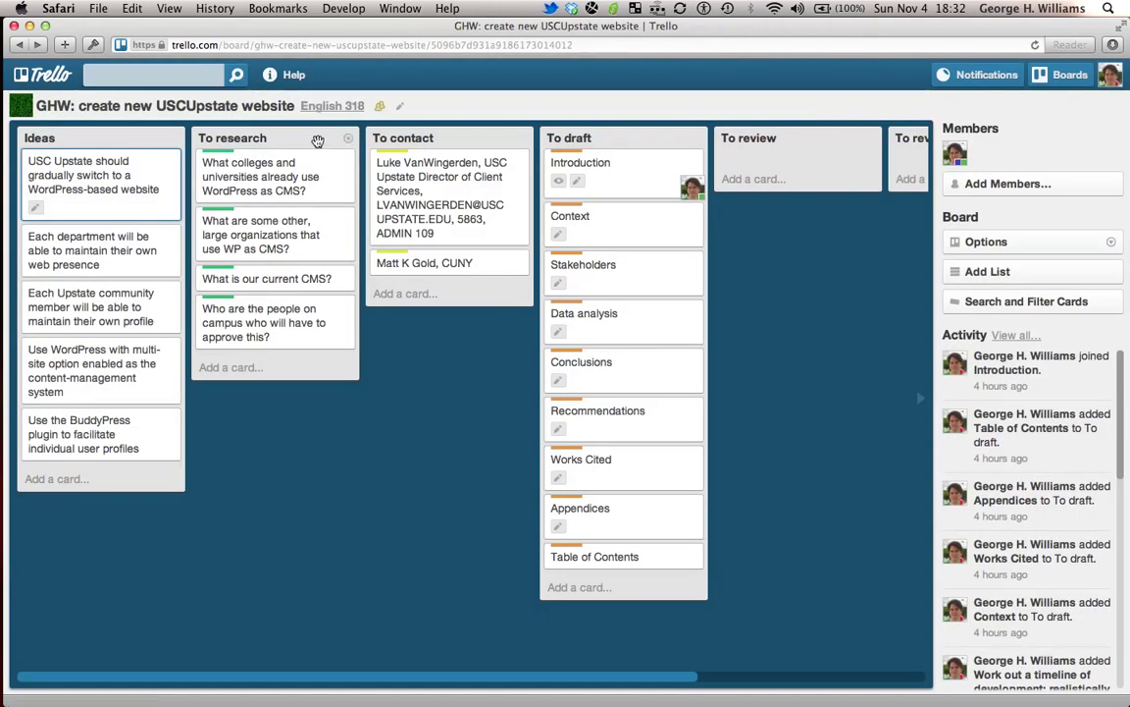
left_click(283, 189)
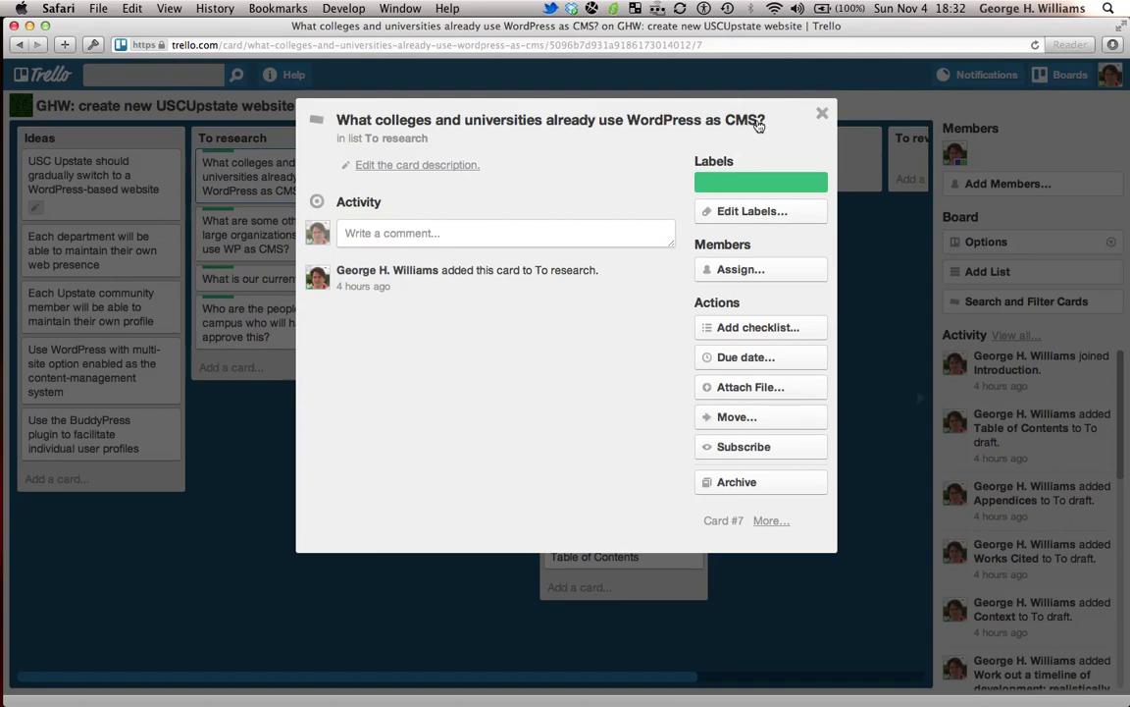
left_click(823, 115)
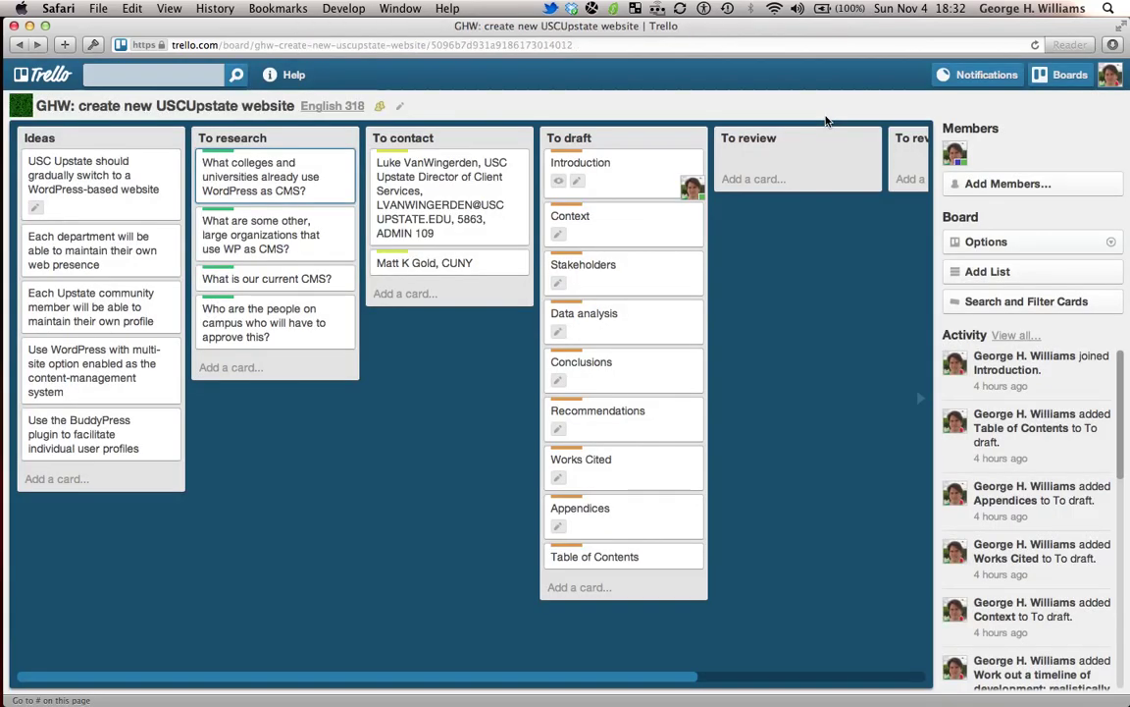
Add five English 318 organization members to the "GHW: create new USCUpstate website" board
left_click(994, 184)
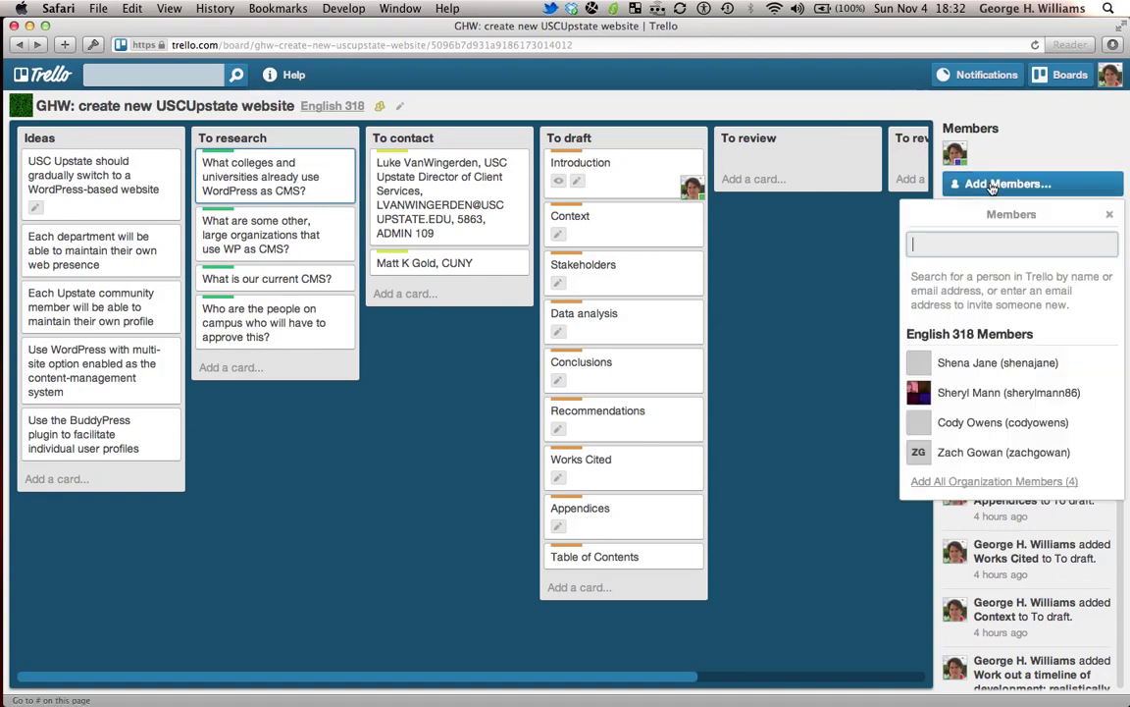
left_click(967, 362)
left_click(967, 363)
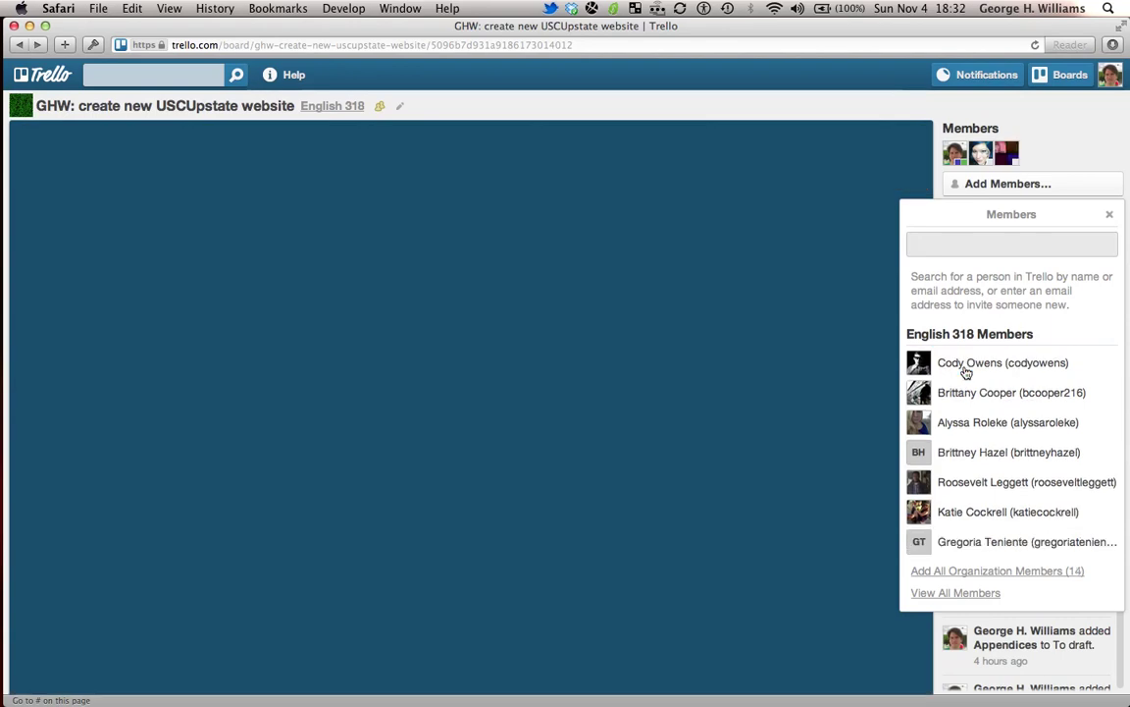
left_click(966, 363)
left_click(967, 365)
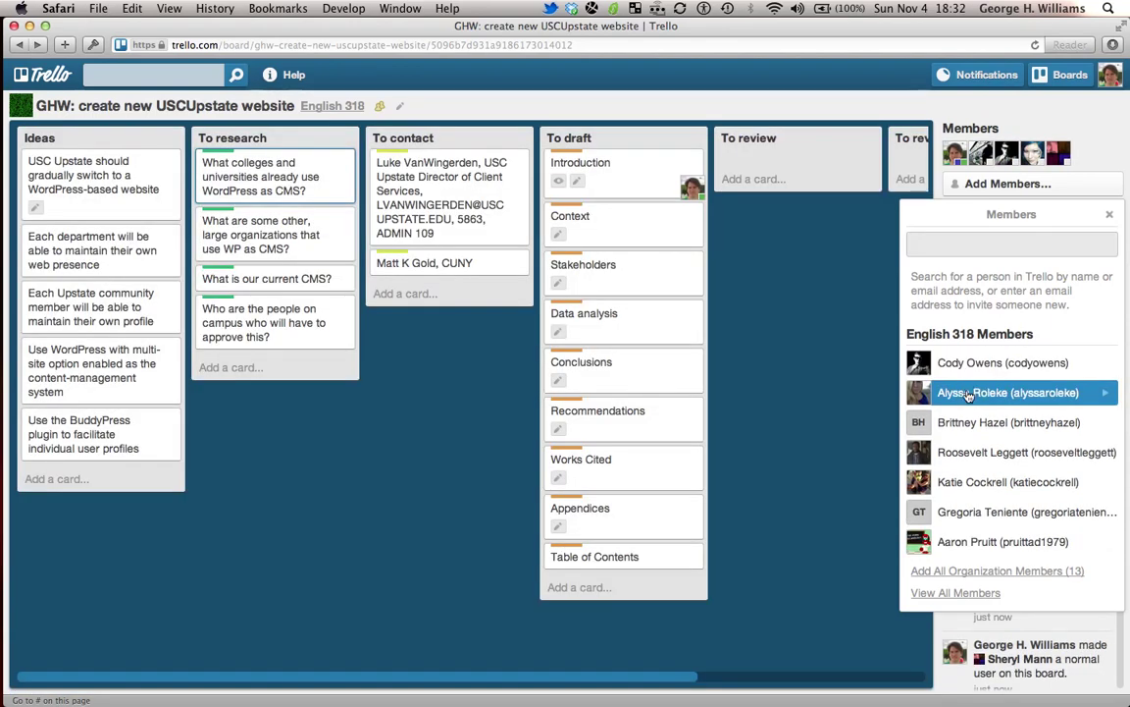
left_click(969, 394)
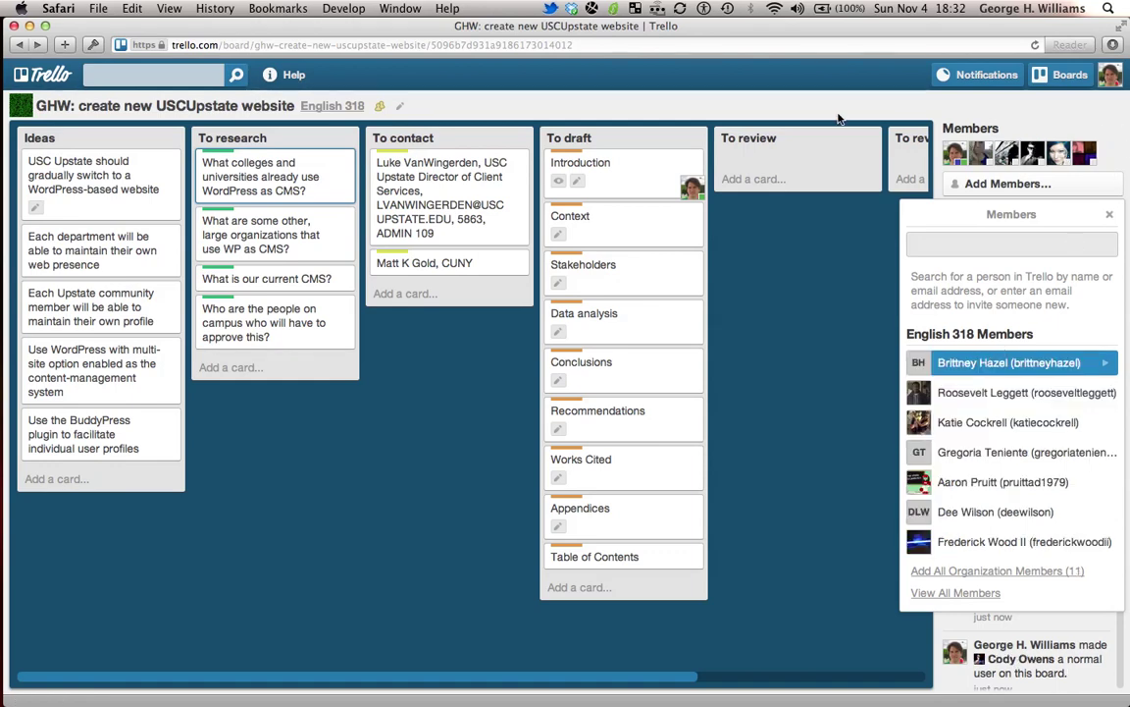
left_click(1110, 218)
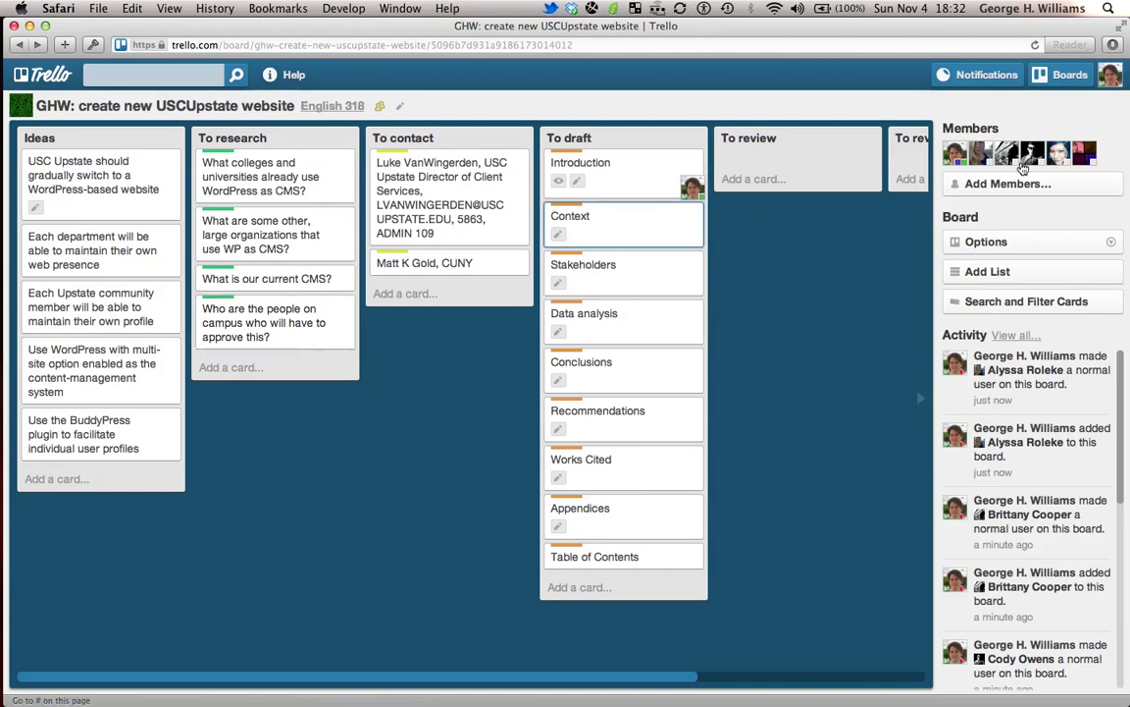
Assign the last listed board member to "What colleges and universities already use WordPress as CMS?" and set its due date to 11/09/2012, 4:59 PM
left_click_drag(1085, 154, 329, 189)
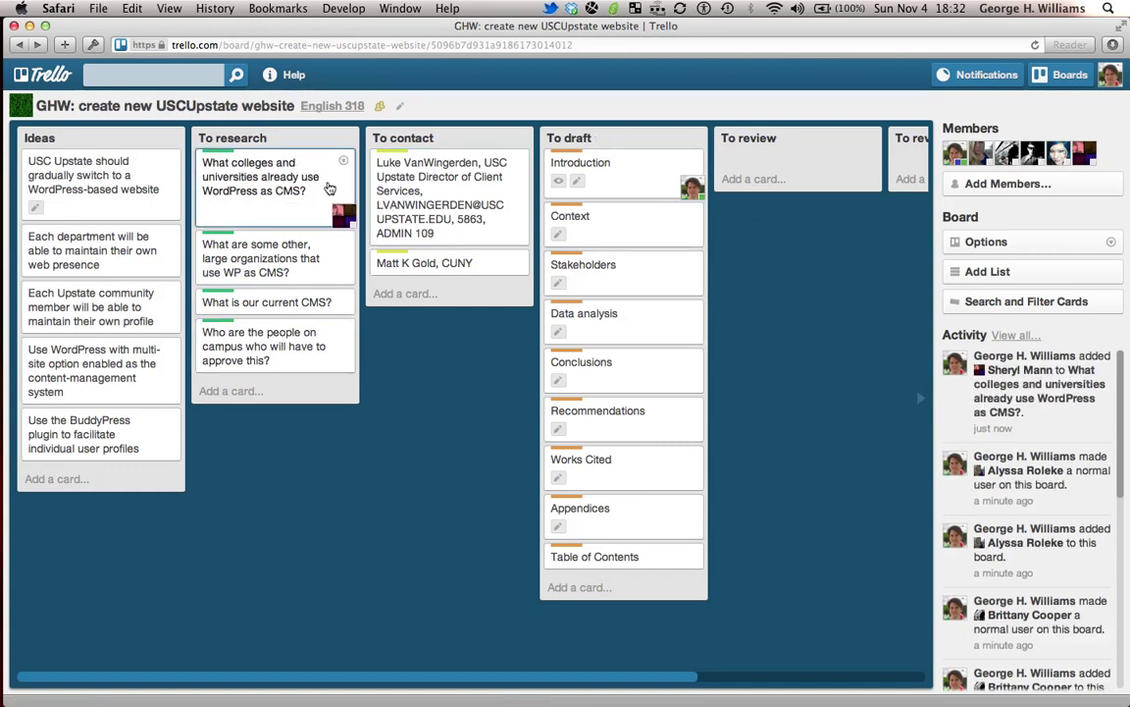
left_click(304, 178)
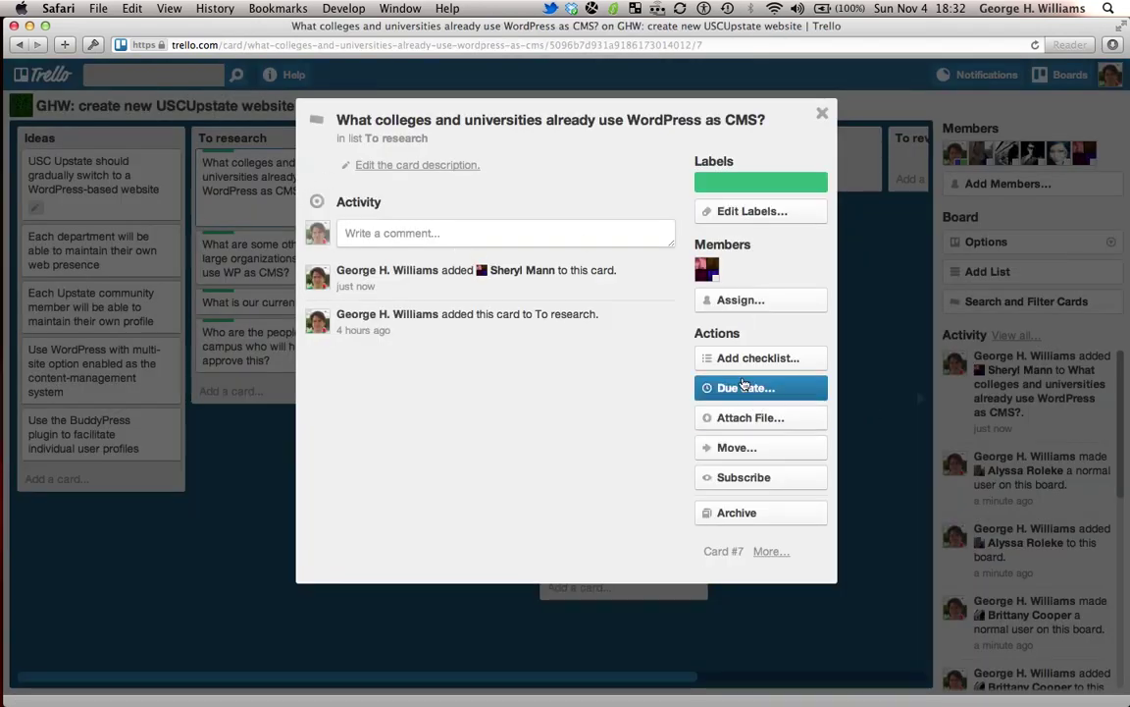
left_click(745, 387)
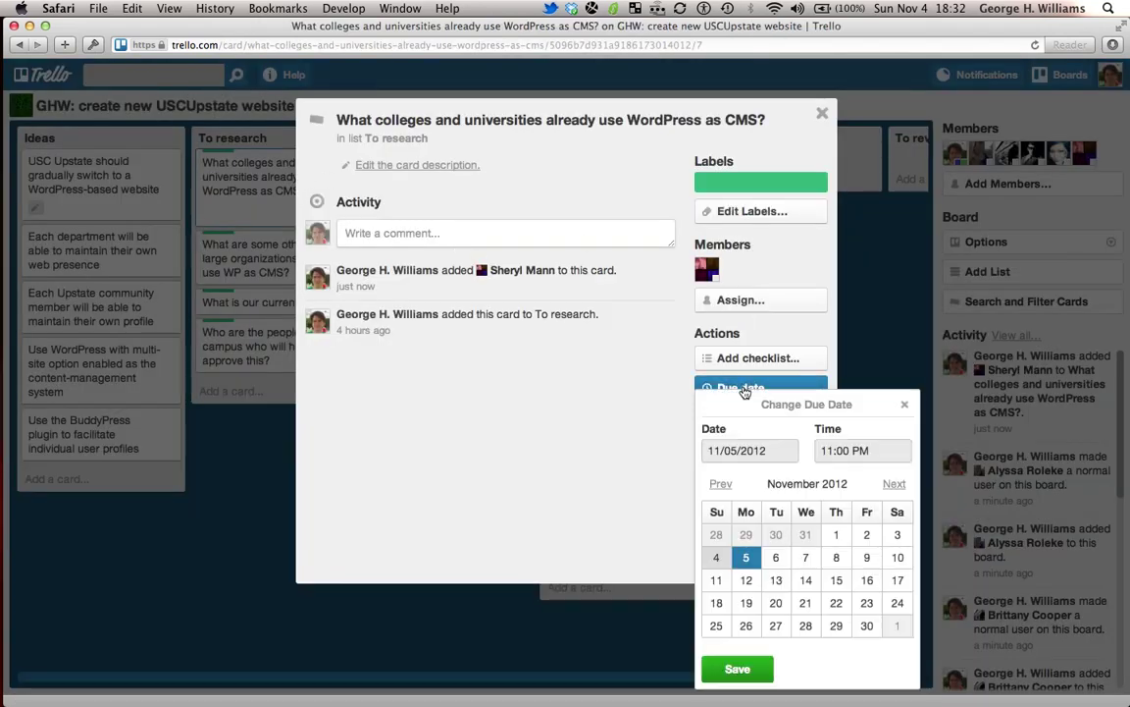
left_click(867, 558)
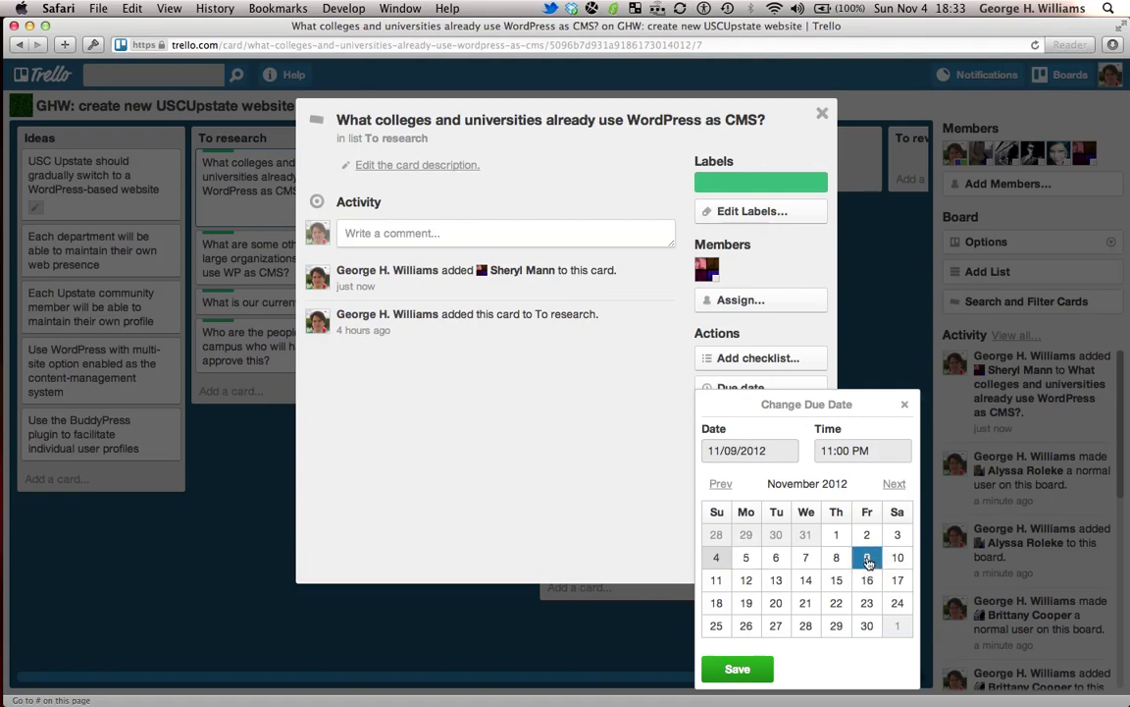
left_click(846, 451)
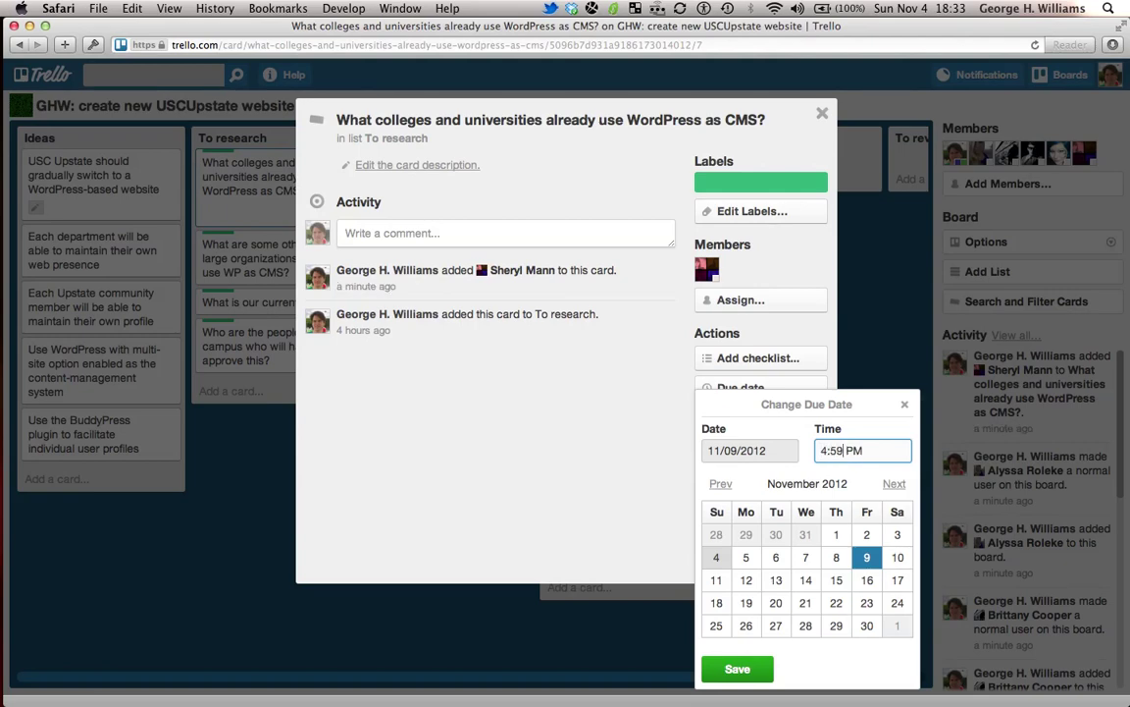
left_click(737, 668)
left_click(822, 115)
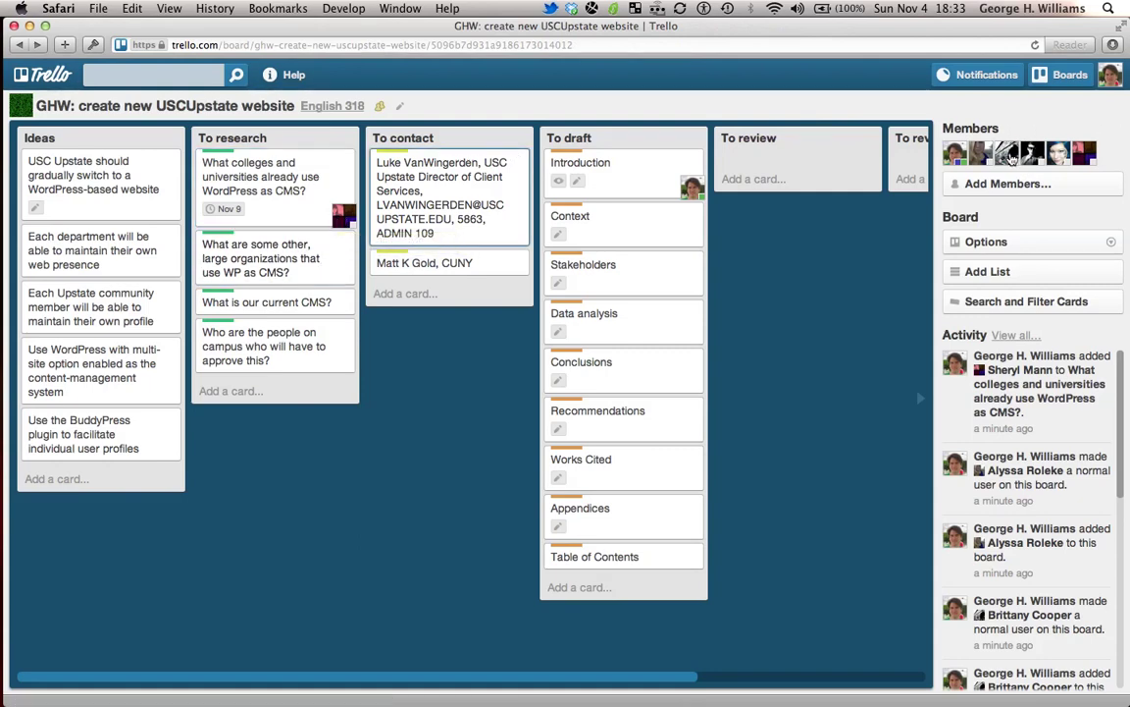
Assign the third listed board member to the "What are some other, large organizations that use WP as CMS?" card
left_click_drag(1010, 157, 340, 276)
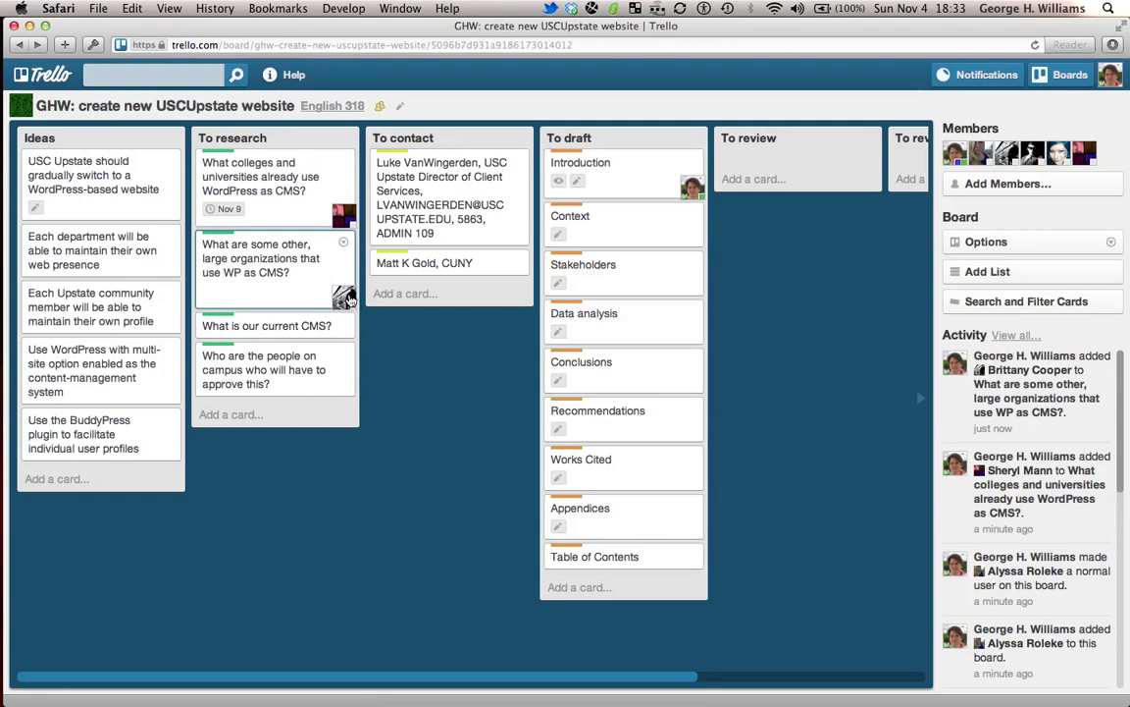
Assign the fourth and fifth listed board members to the last two To research cards respectively, and the first listed member to both To contact cards
left_click_drag(349, 299, 344, 326)
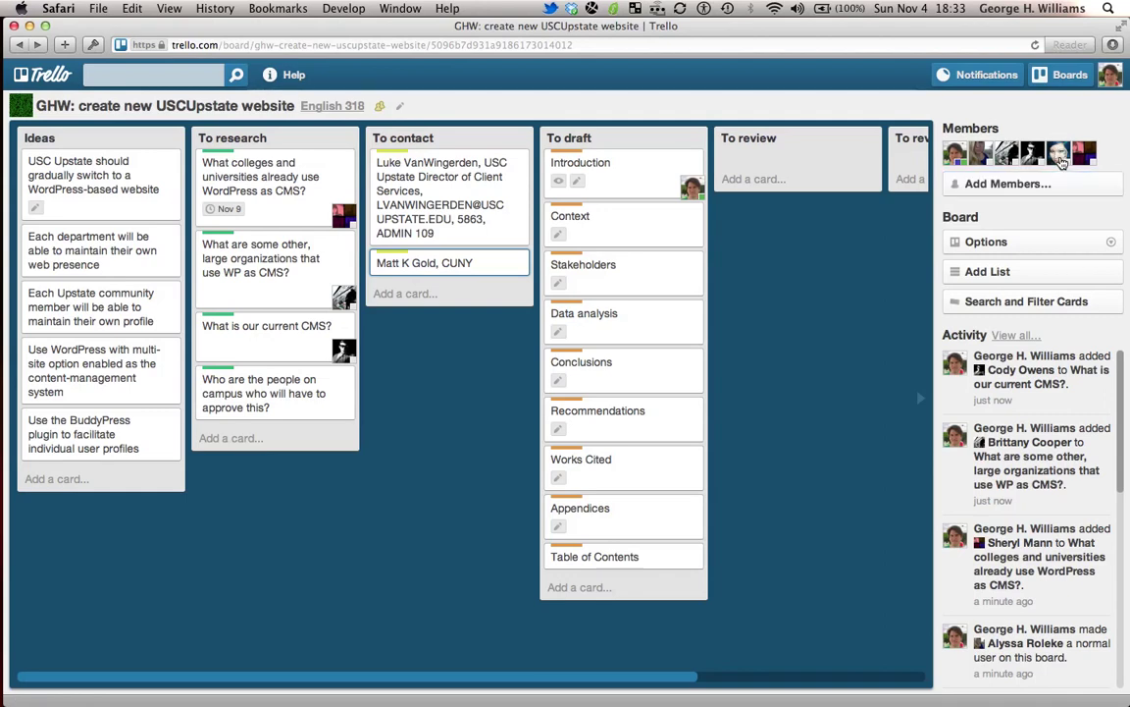
left_click_drag(1058, 157, 340, 414)
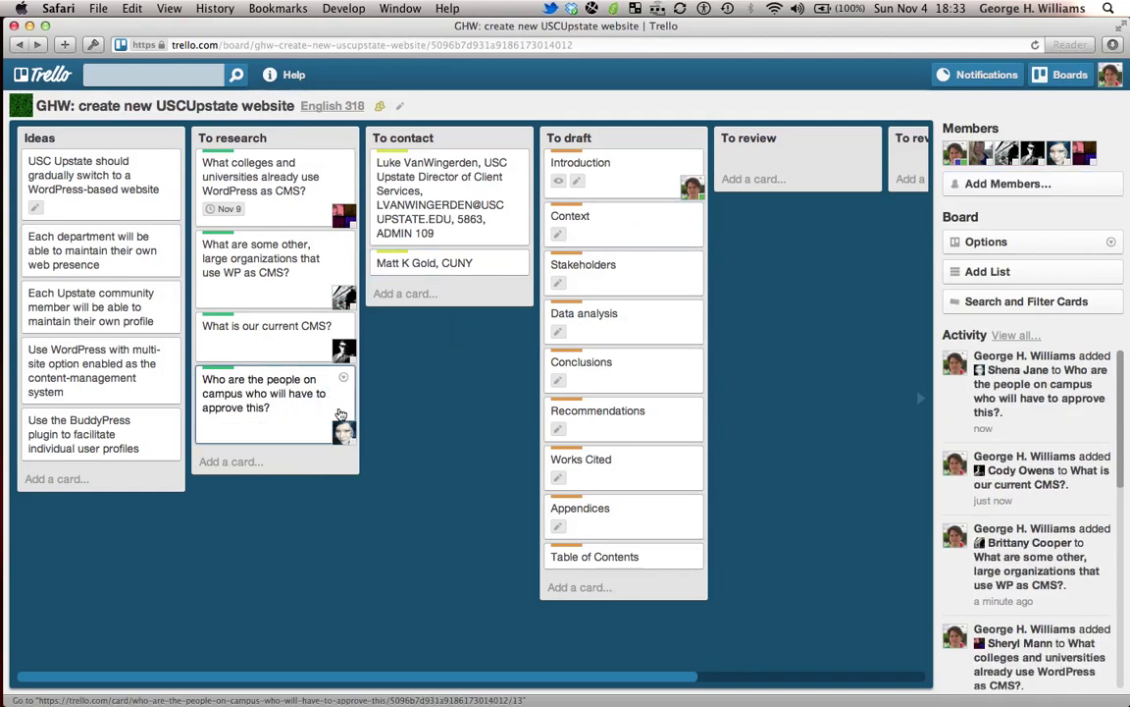
left_click_drag(957, 155, 513, 228)
left_click_drag(957, 157, 527, 286)
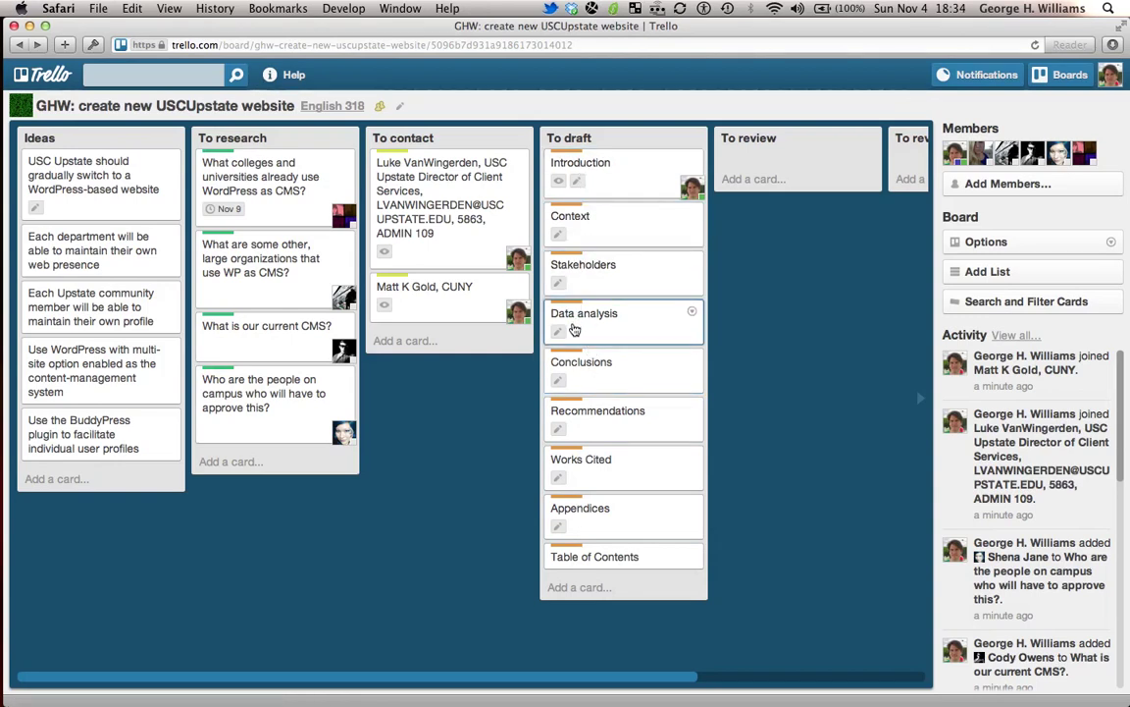
View the descriptions of the Introduction and Context cards in the To draft list
left_click(603, 168)
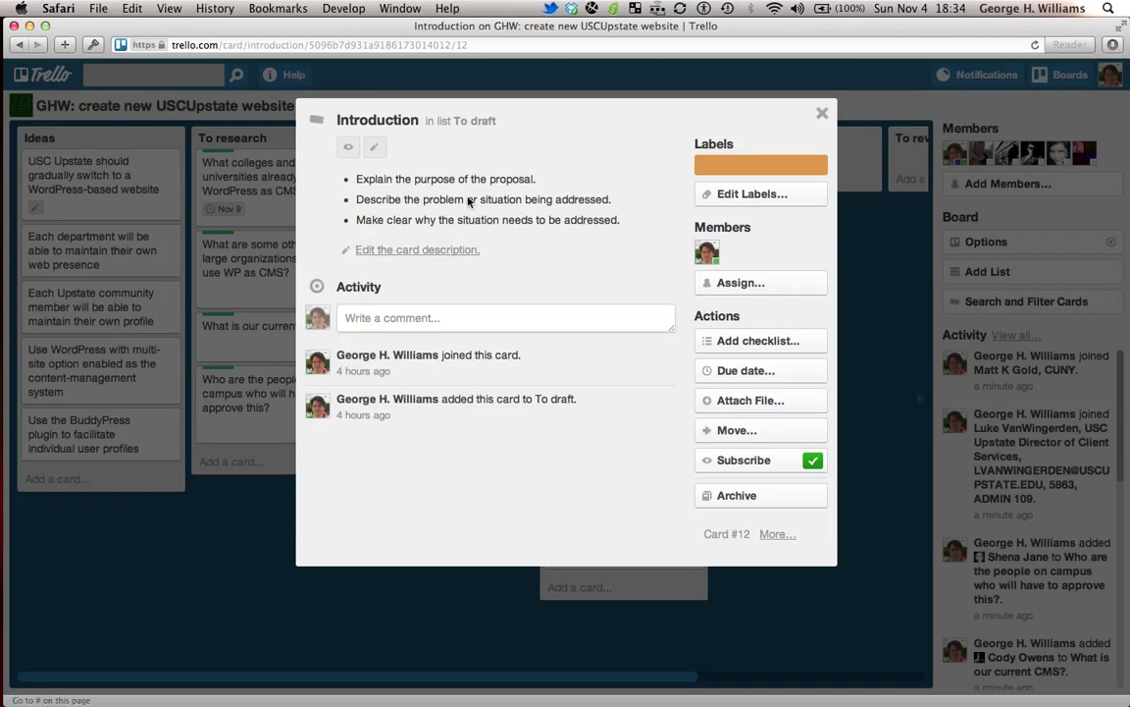
left_click(823, 116)
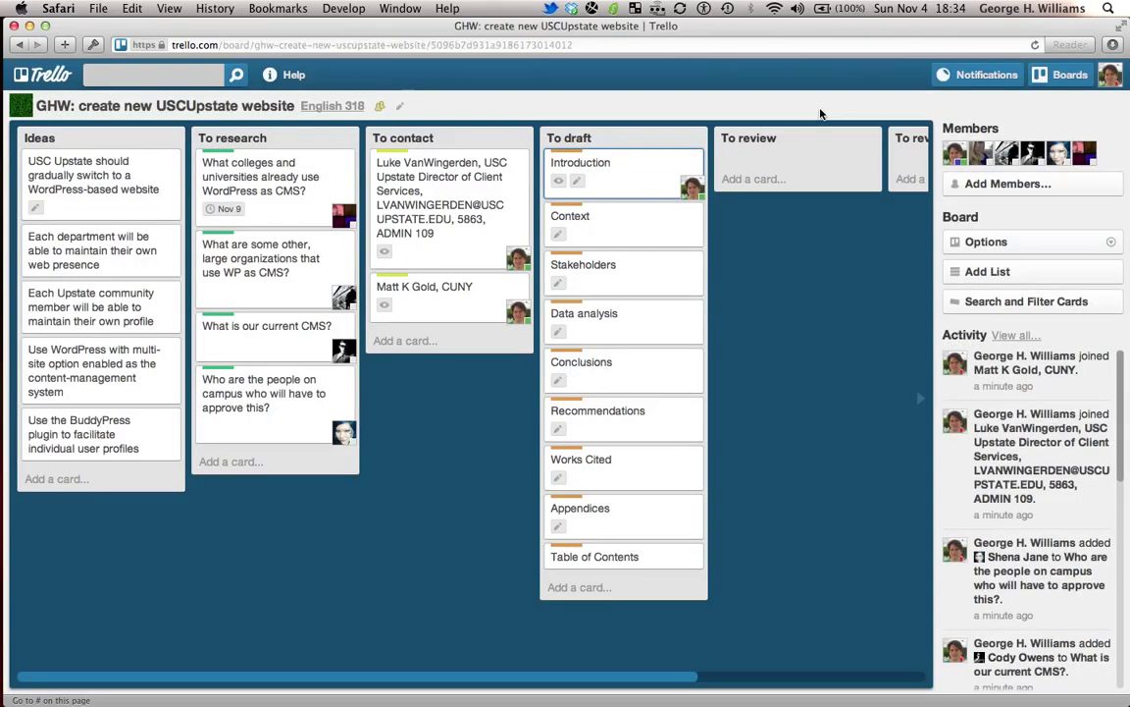
left_click(591, 228)
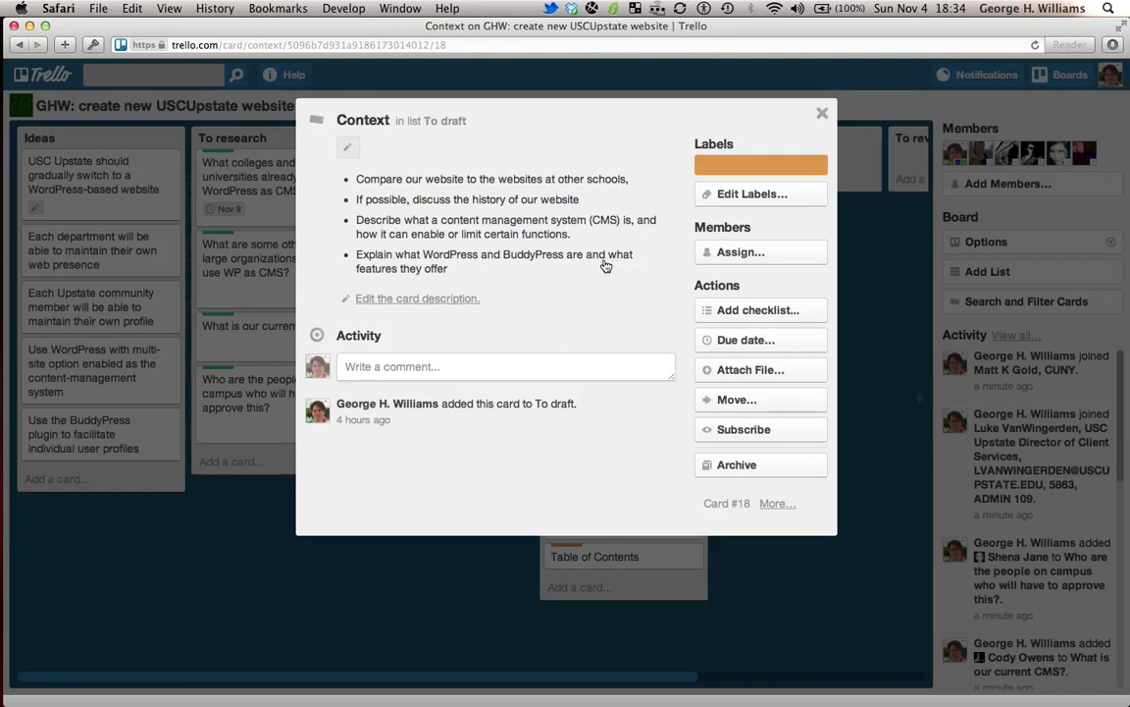
left_click(823, 115)
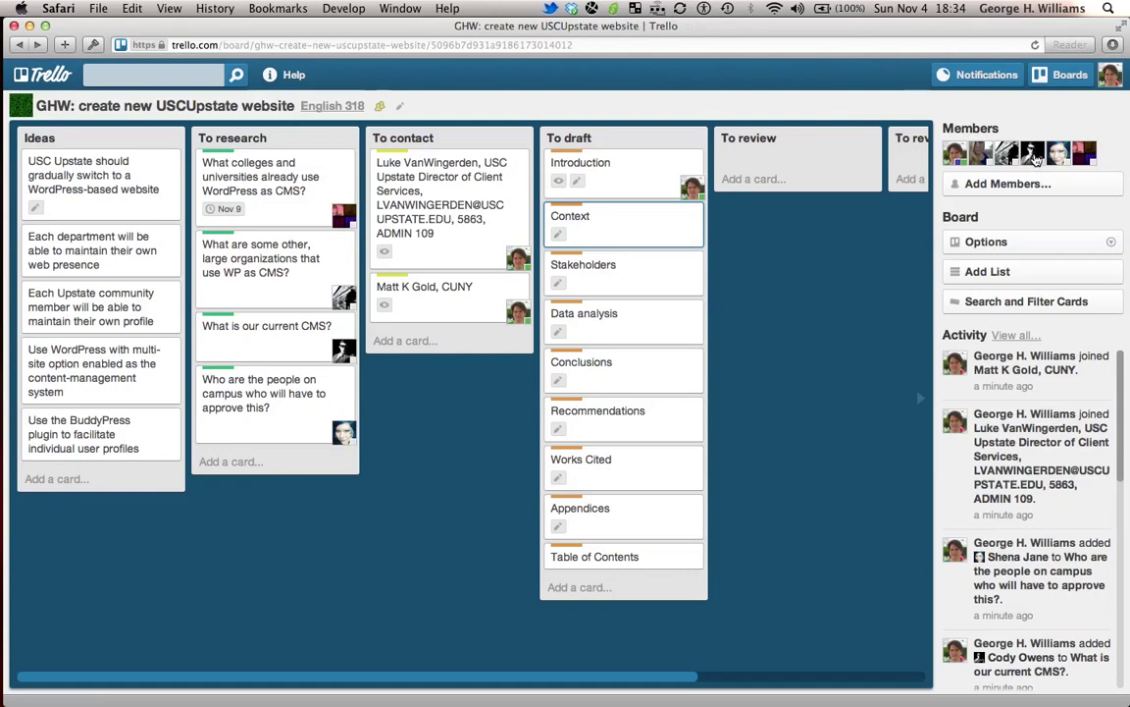
Assign the fourth listed board member to the Context card, the second to Stakeholders and the fifth to Data analysis
left_click_drag(1033, 154, 609, 206)
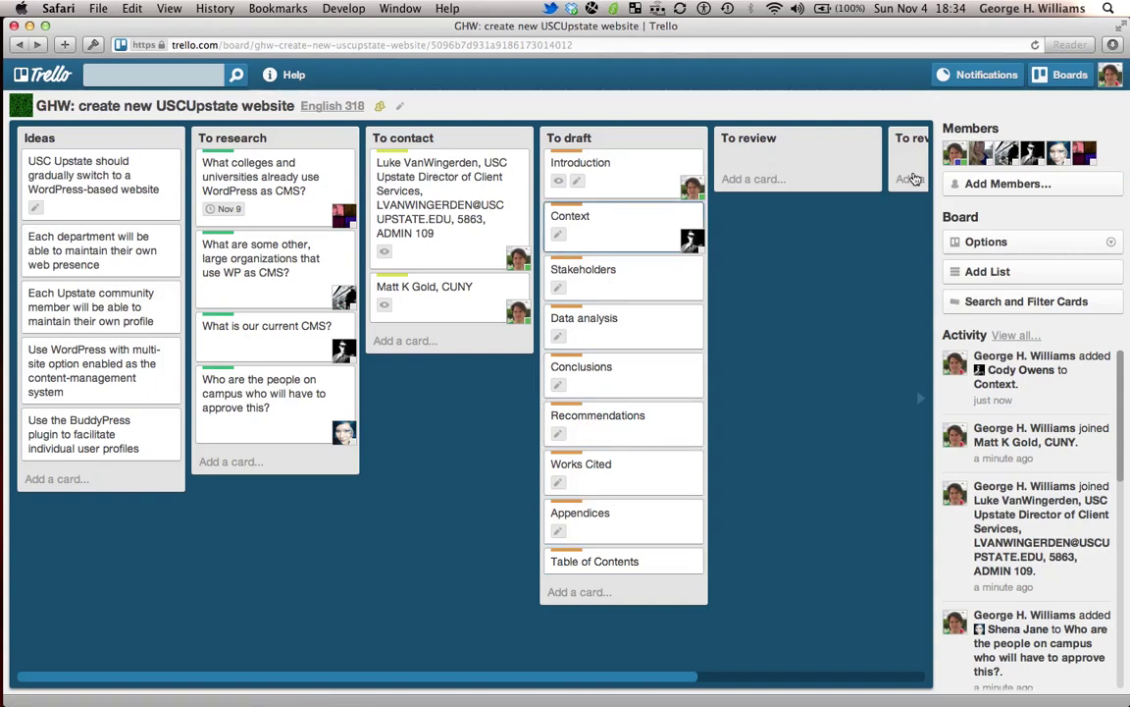
left_click_drag(979, 155, 648, 277)
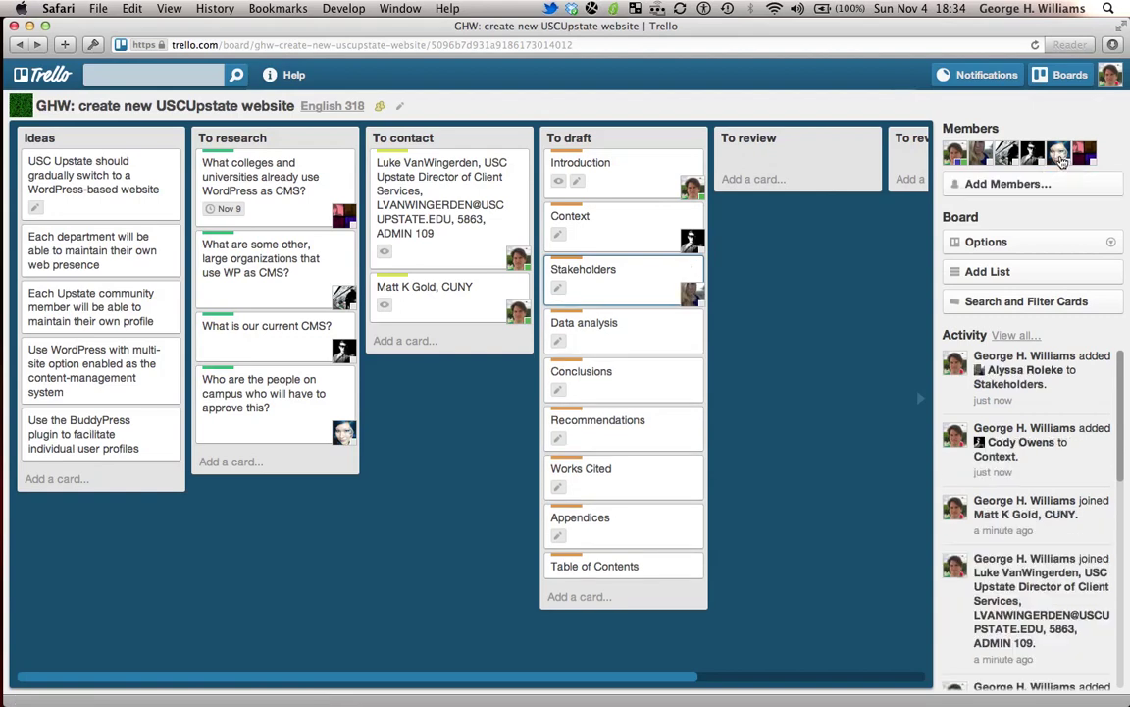
left_click_drag(1057, 153, 676, 345)
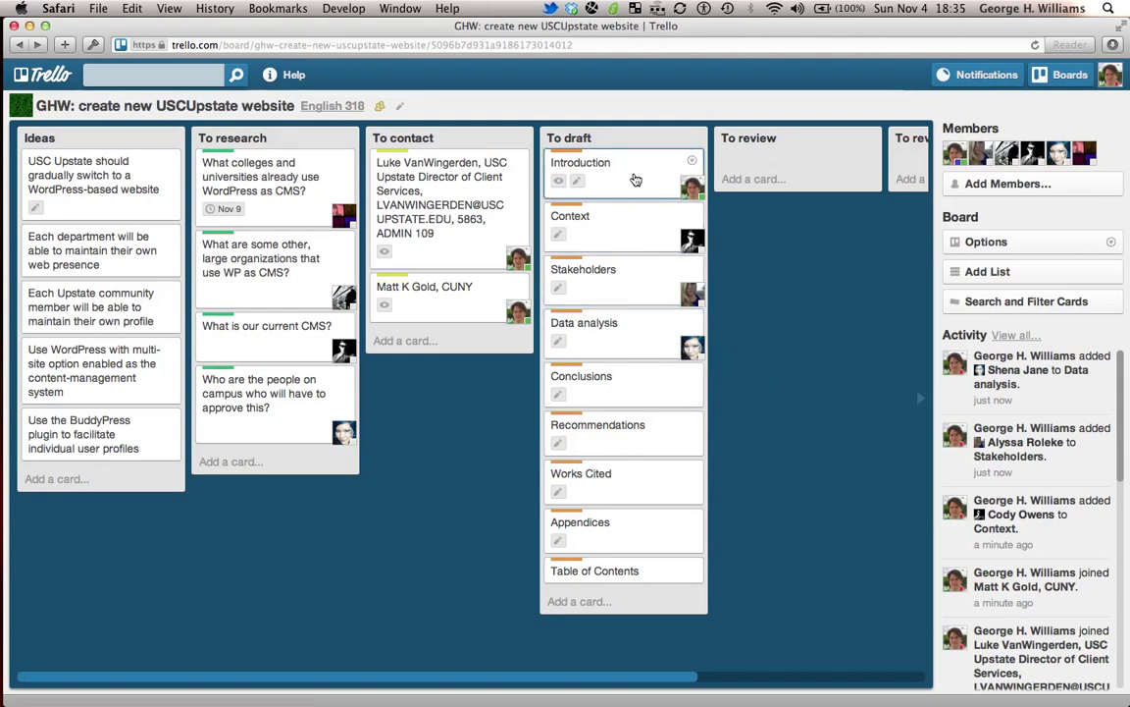
Move the Introduction card from To draft to To review, on to To revise, and back to To review
left_click_drag(635, 180, 785, 167)
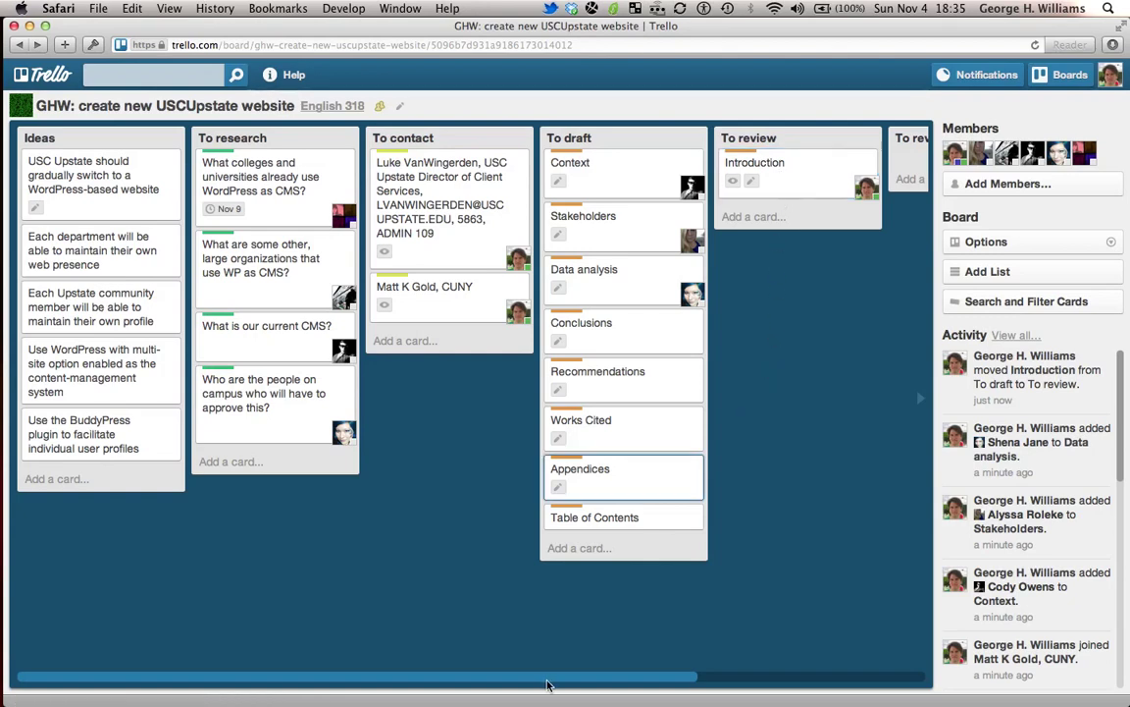
left_click_drag(550, 678, 721, 604)
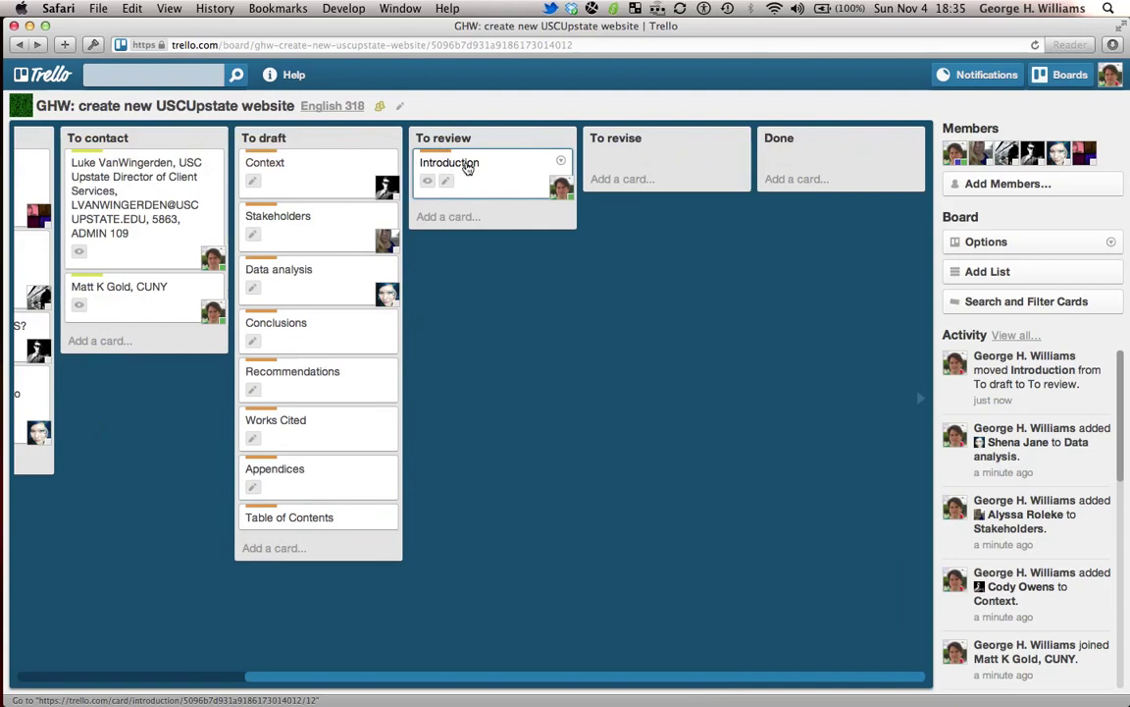
left_click_drag(468, 168, 642, 159)
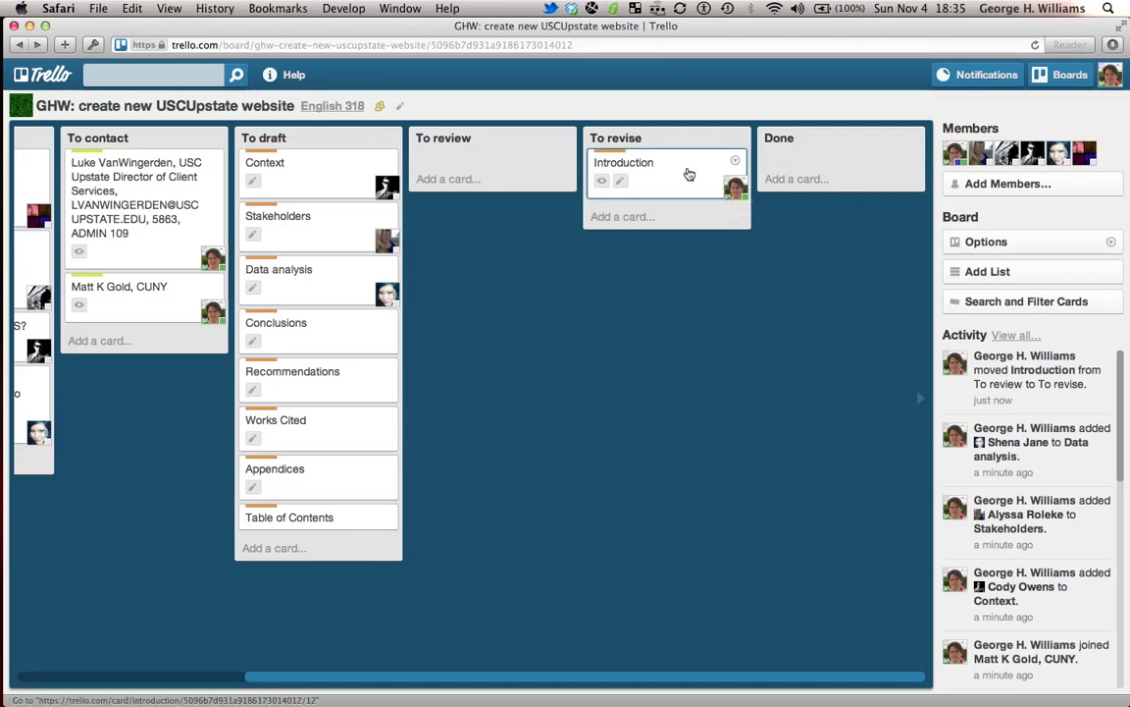
left_click_drag(689, 172, 520, 170)
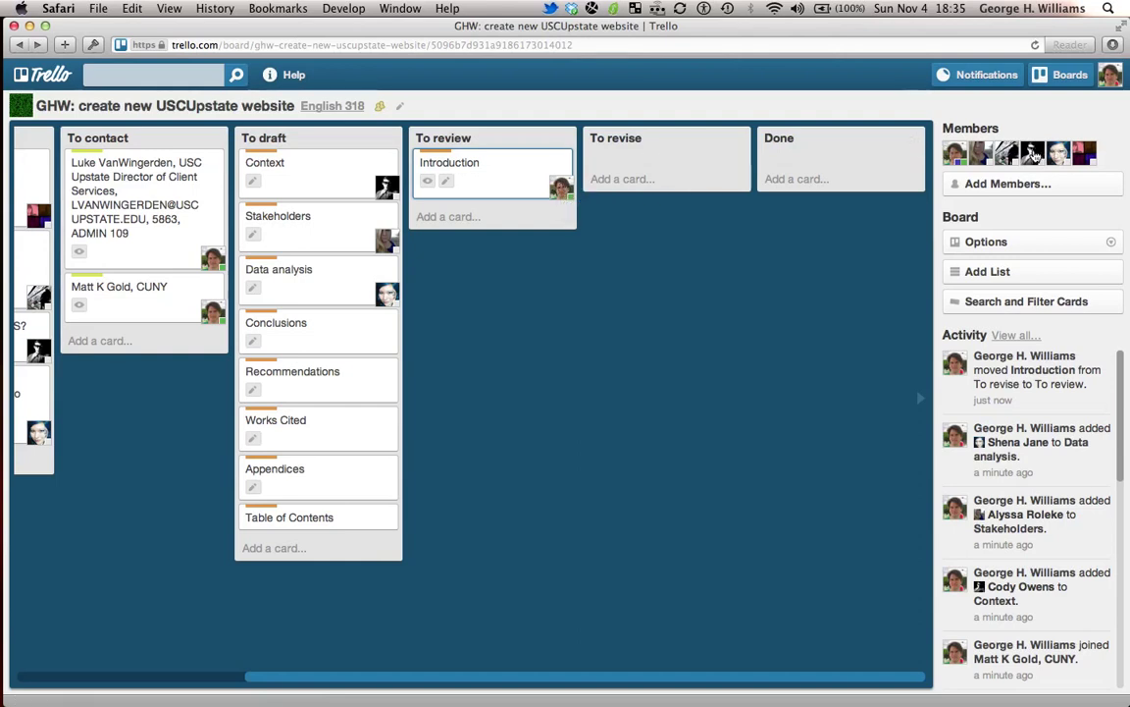
Add the fourth listed board member to the Introduction card and move the card to the To revise list
left_click_drag(1032, 155, 550, 185)
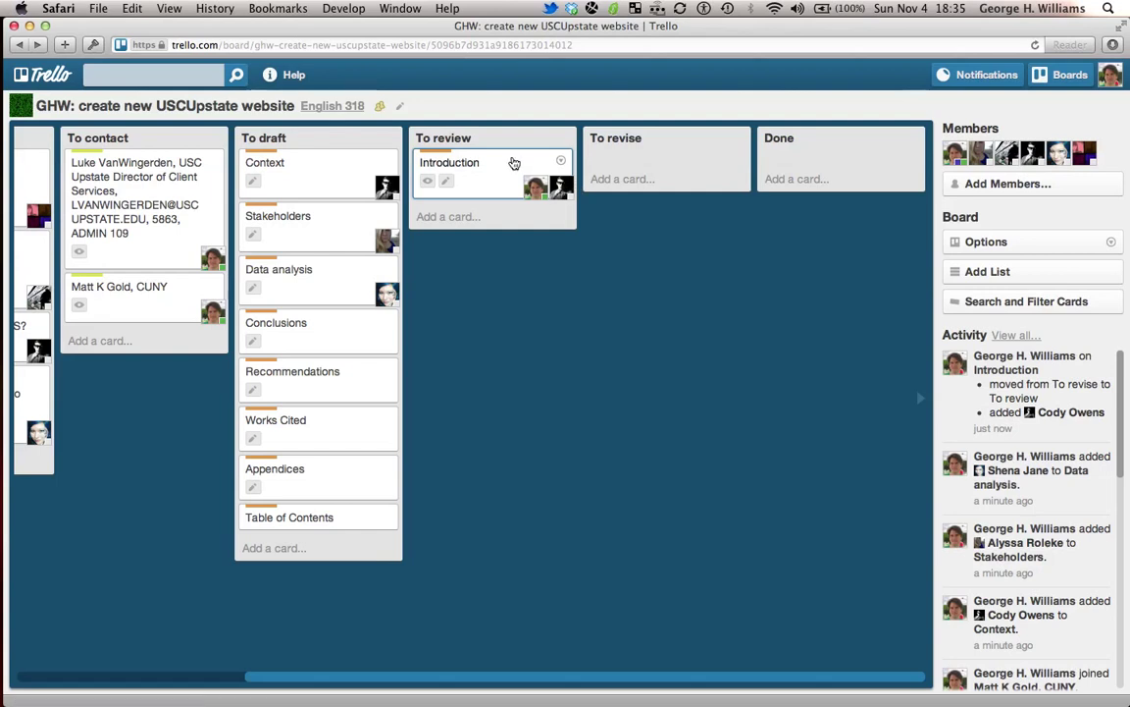
left_click_drag(502, 180, 681, 169)
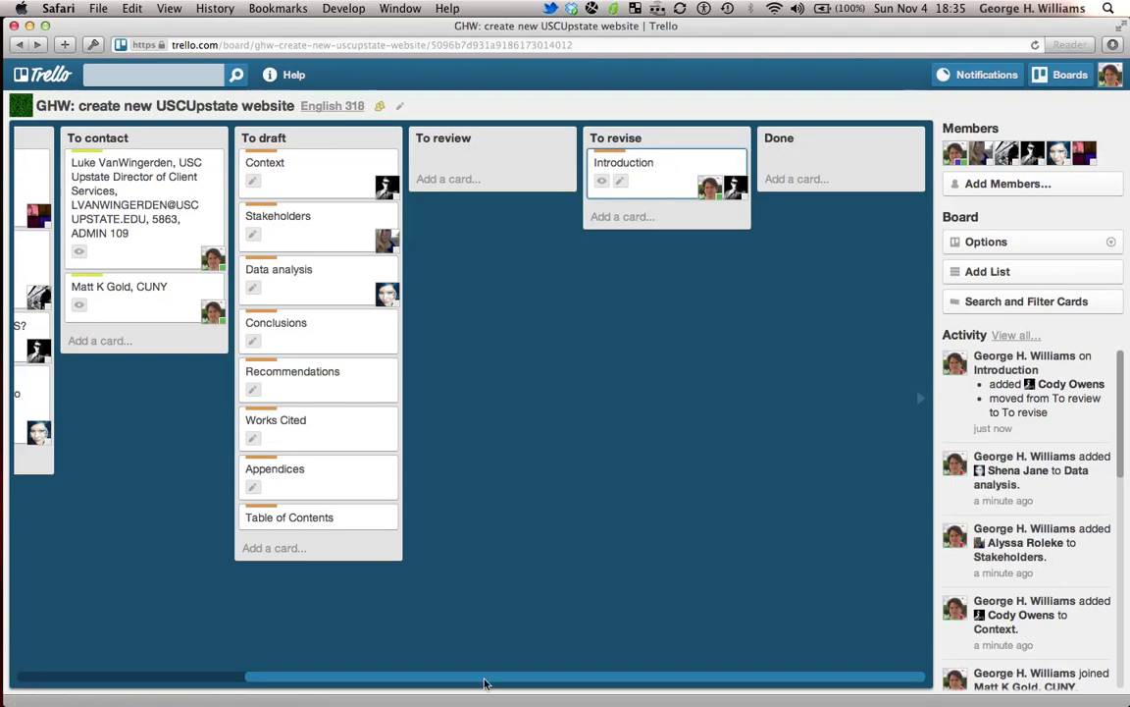
left_click_drag(492, 681, 2, 677)
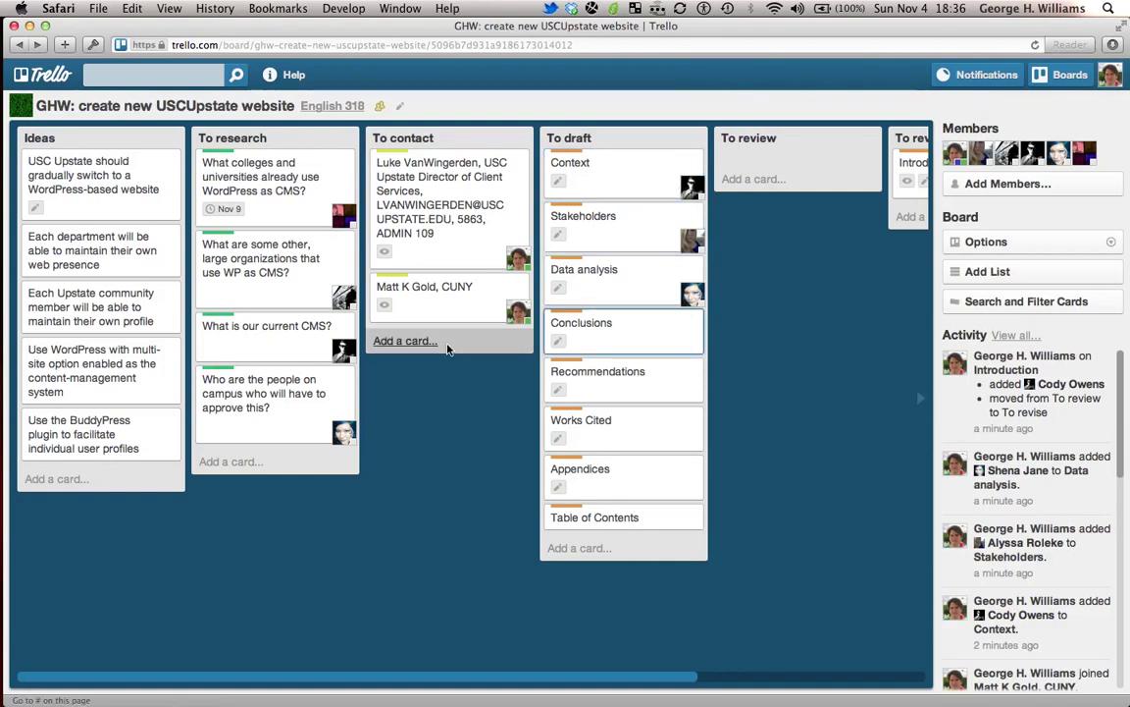
Examine the account's own assigned cards across all boards, and return to the boards overview
left_click(1111, 78)
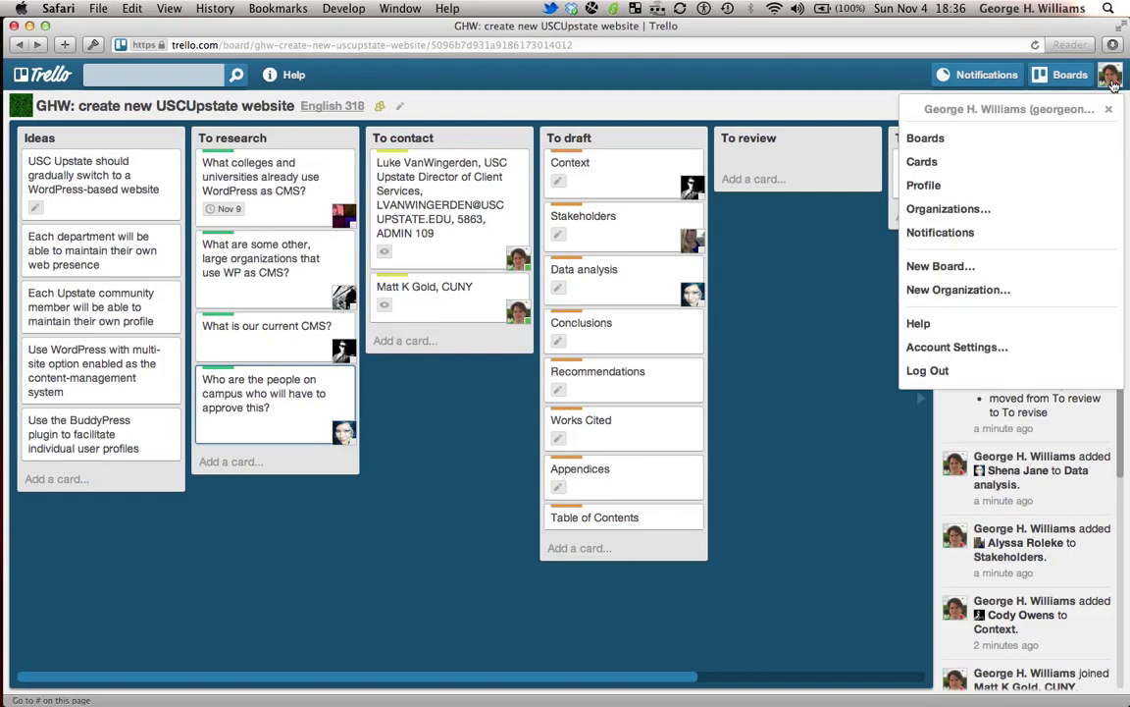
left_click(929, 161)
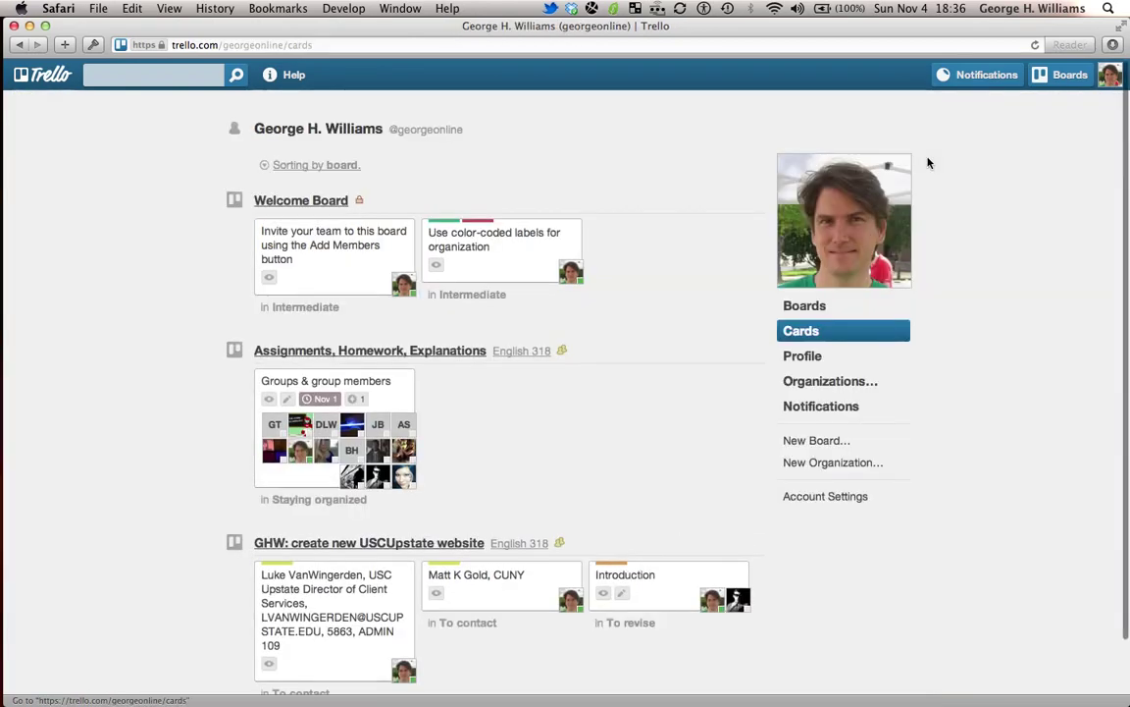
mouse_move(842, 293)
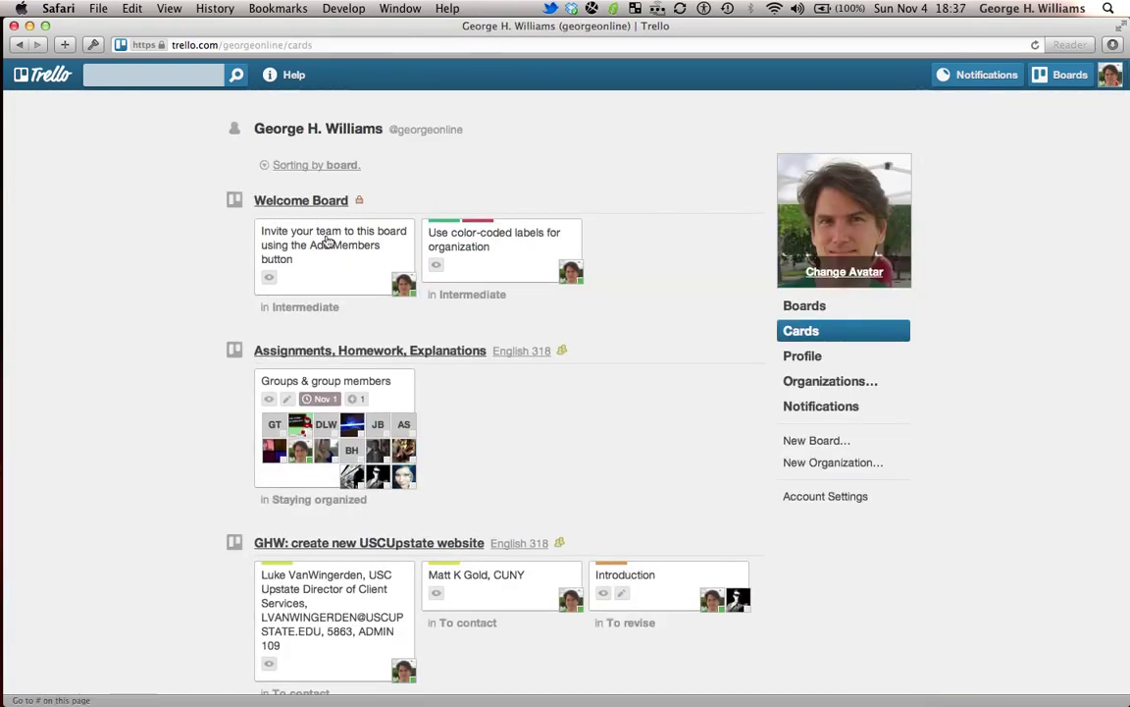
scroll(155, 339, "down", 2)
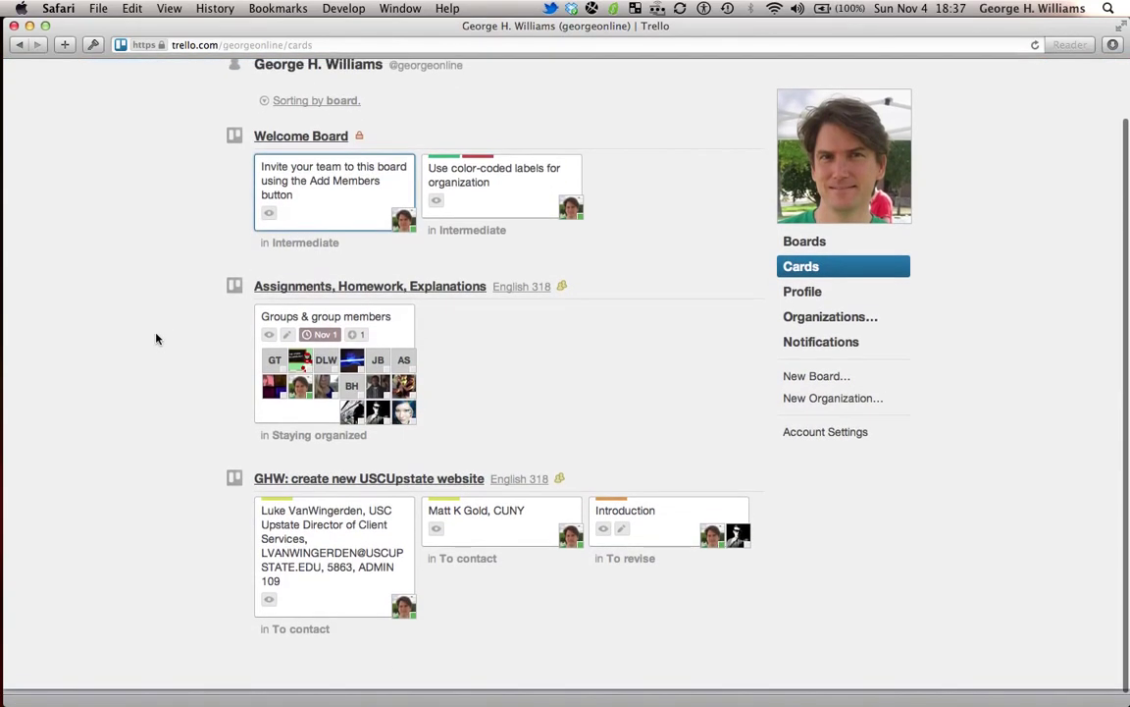
scroll(951, 250, "up", 2)
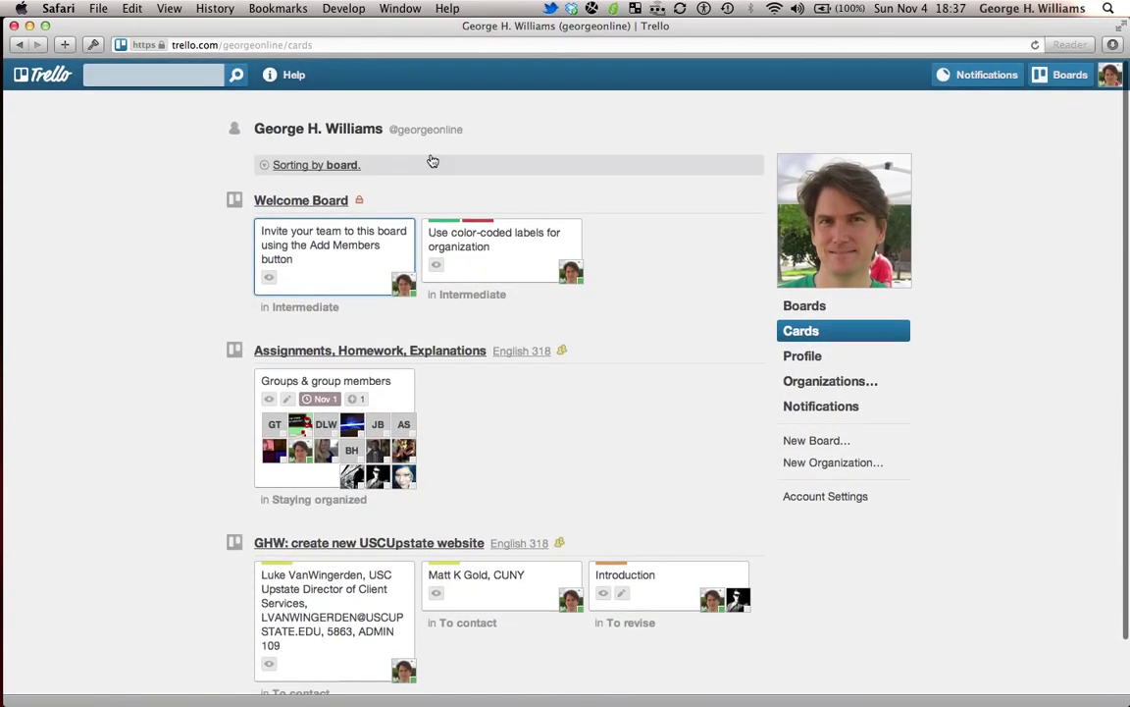
mouse_move(807, 159)
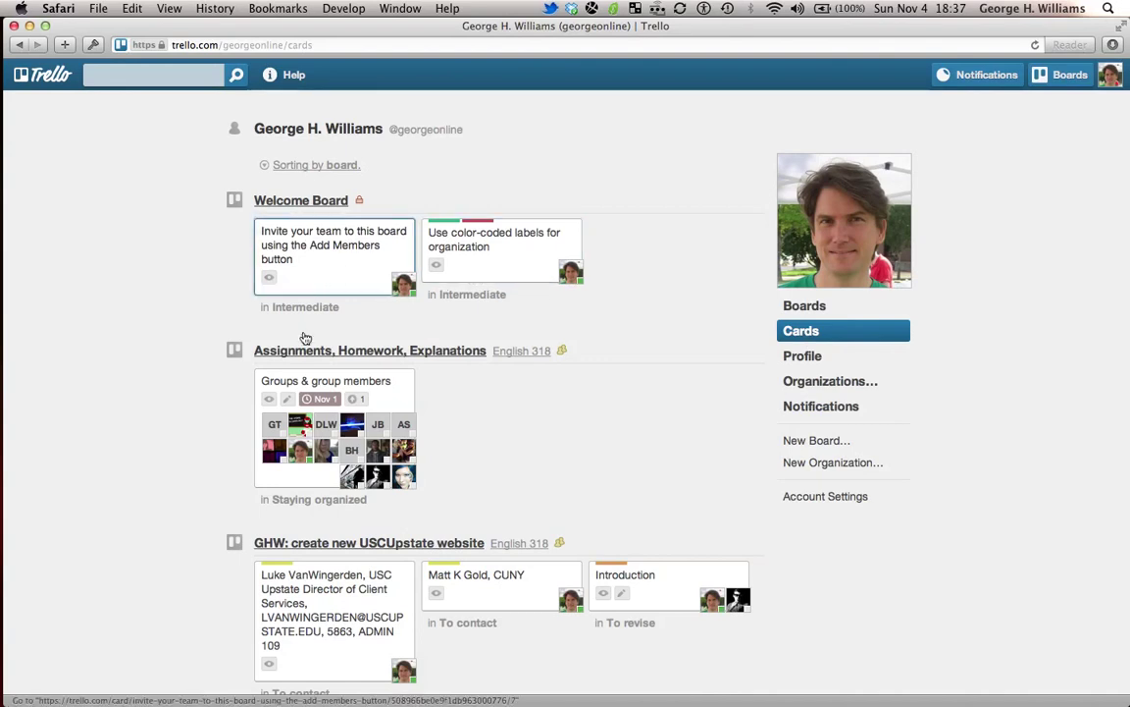
scroll(291, 416, "down", 3)
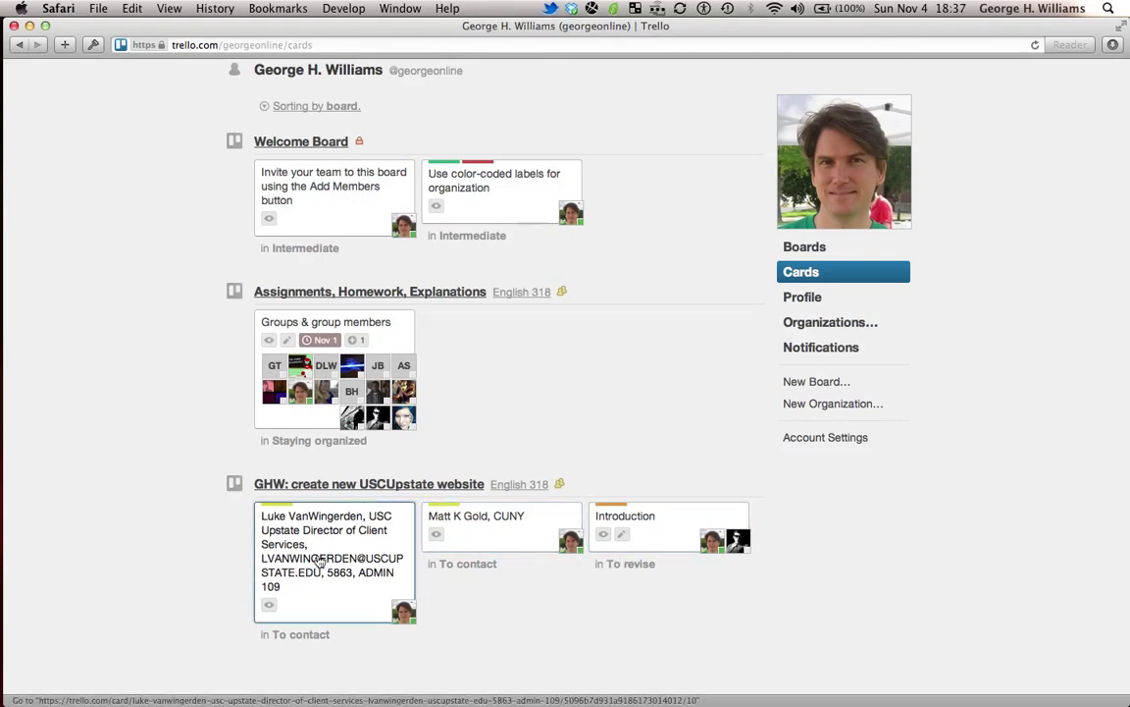
scroll(594, 333, "up", 3)
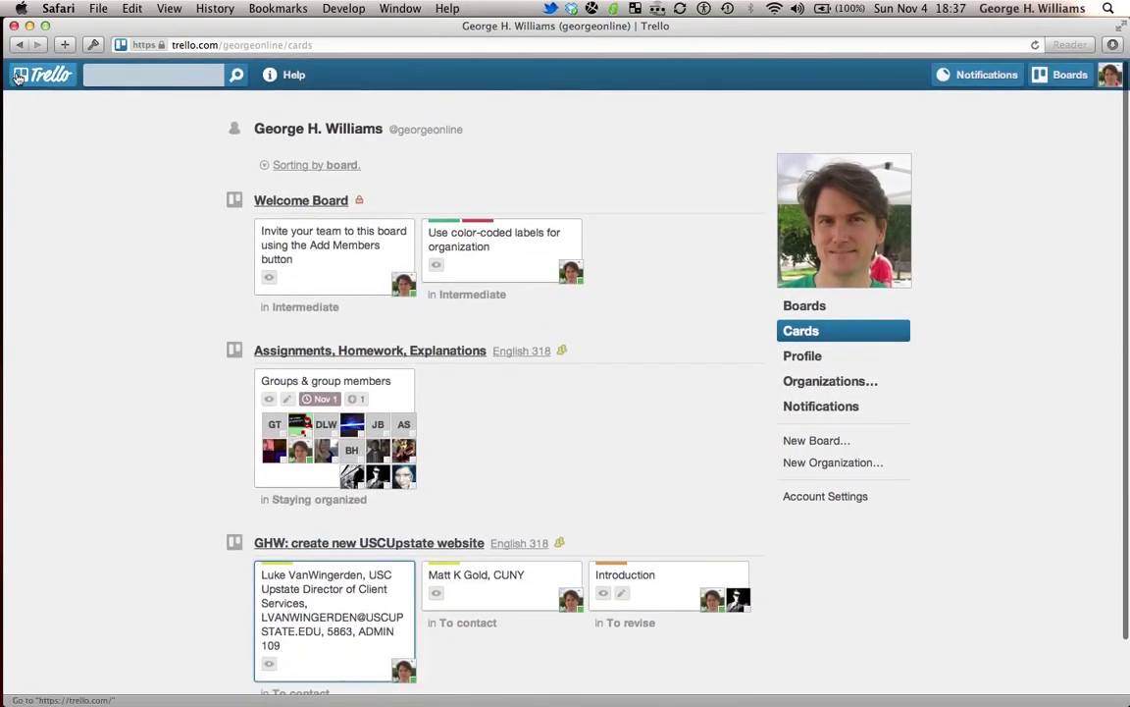
left_click(20, 79)
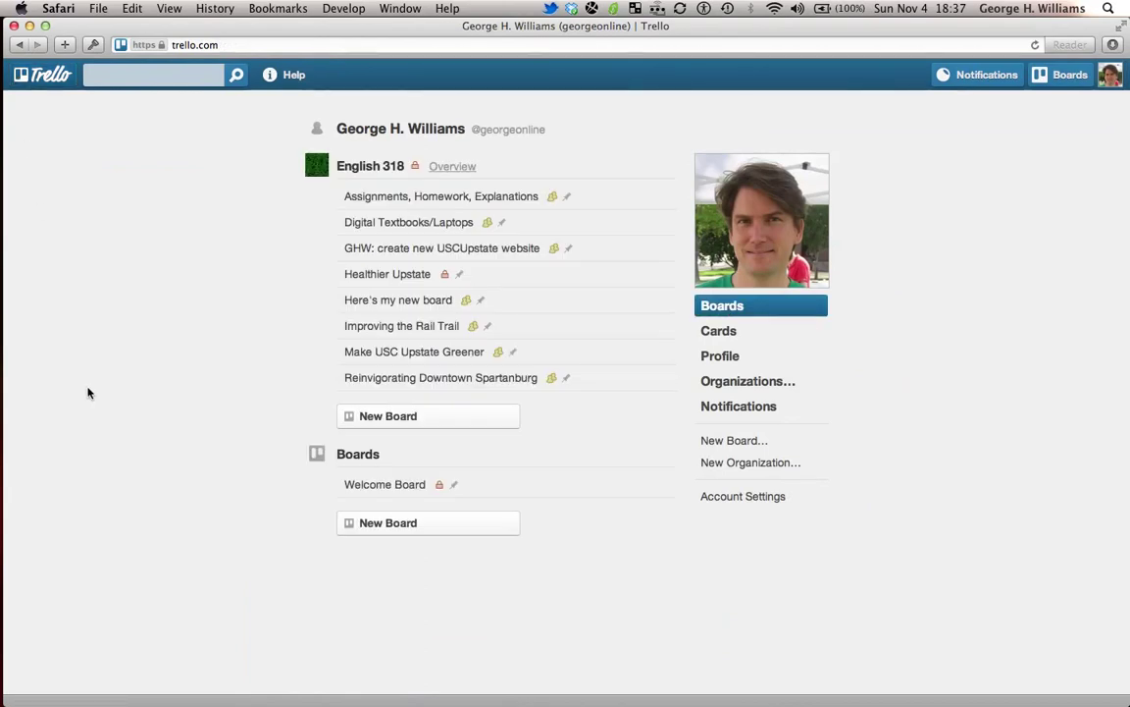